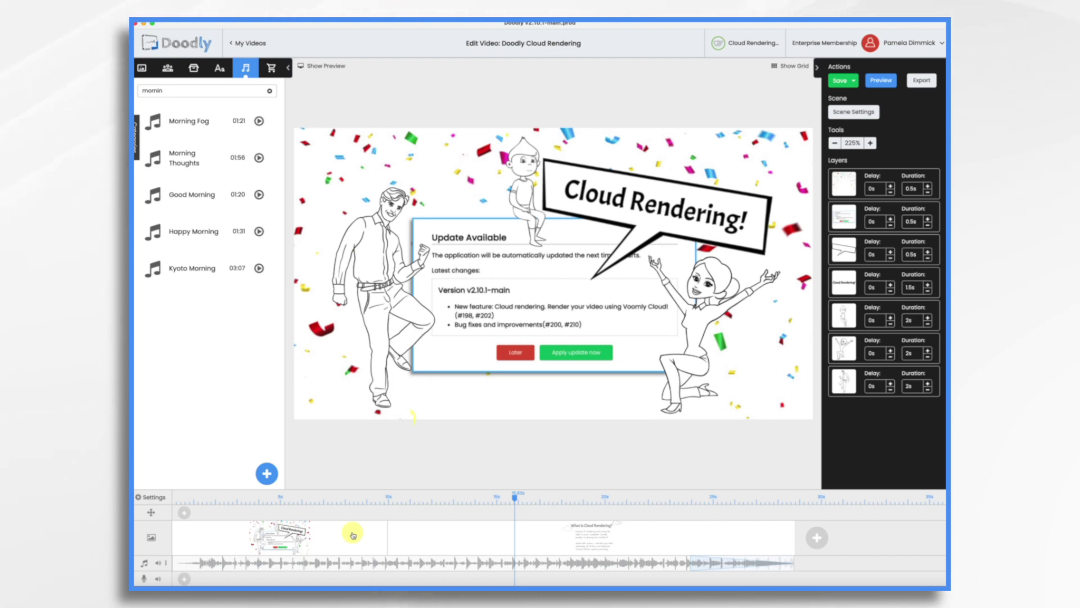
Load the 'What is Cloud Rendering?' scene and select its Saves disk space text block
{"action": "left_click", "coordinate": [552, 541]}
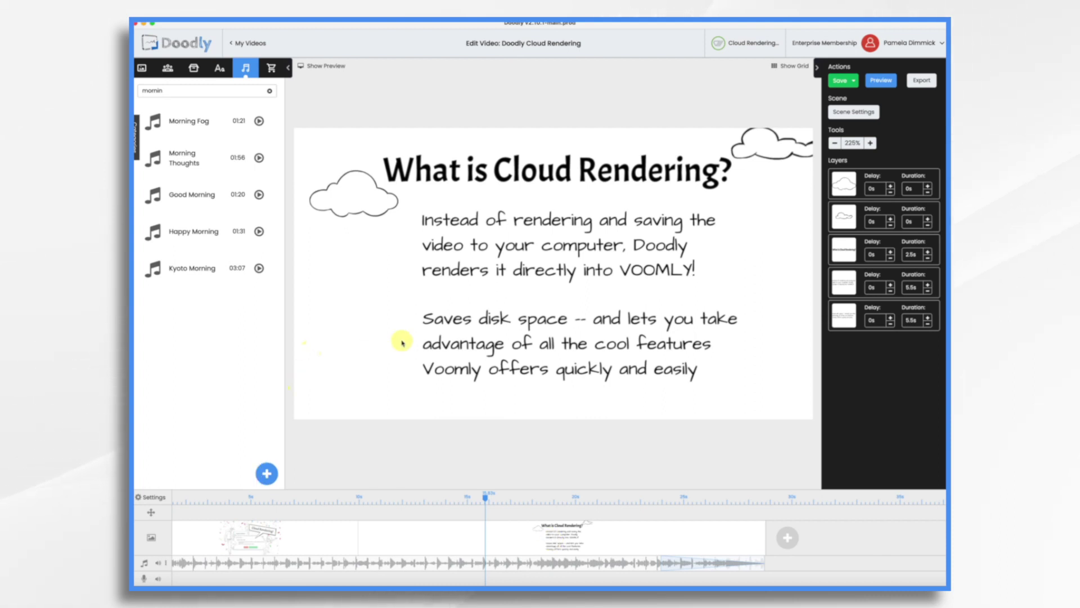
{"action": "left_click", "coordinate": [436, 335]}
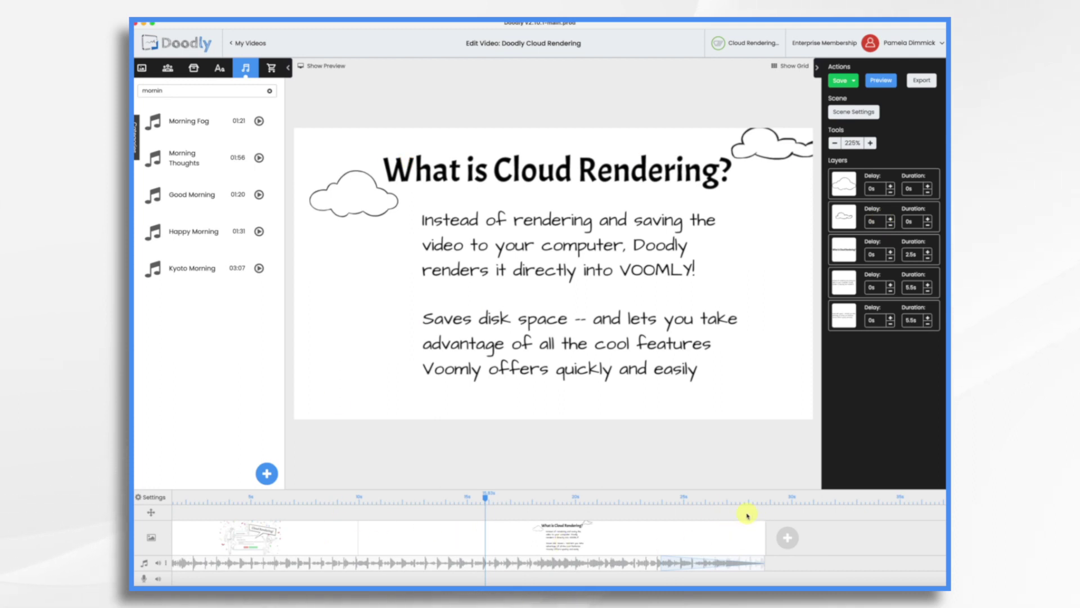
Save the project and export it to Voomly Cloud at 720p (1280x720)
{"action": "left_click", "coordinate": [845, 84]}
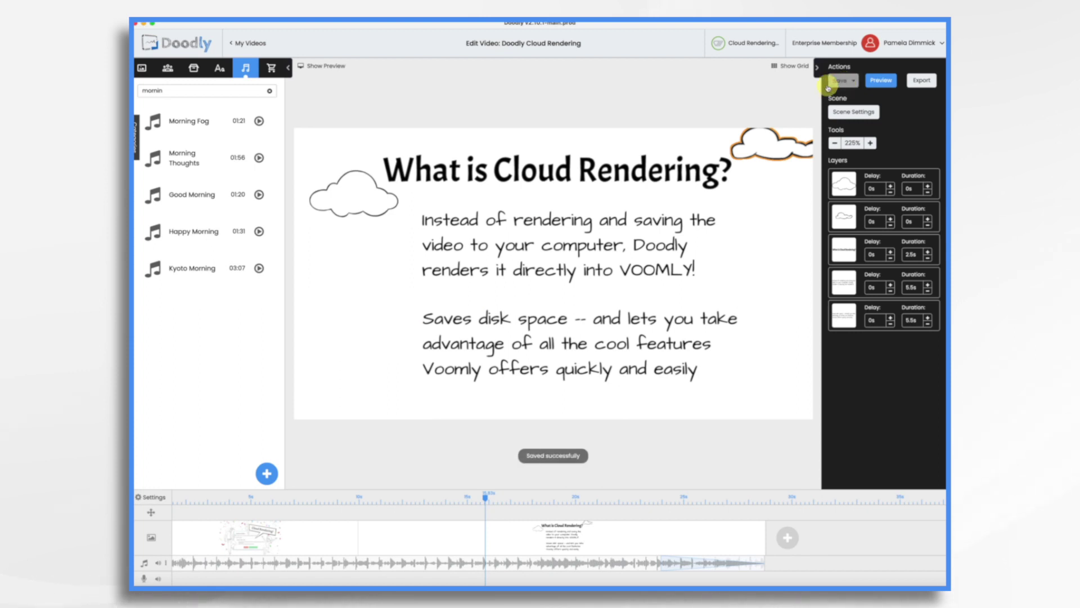
{"action": "left_click", "coordinate": [922, 83]}
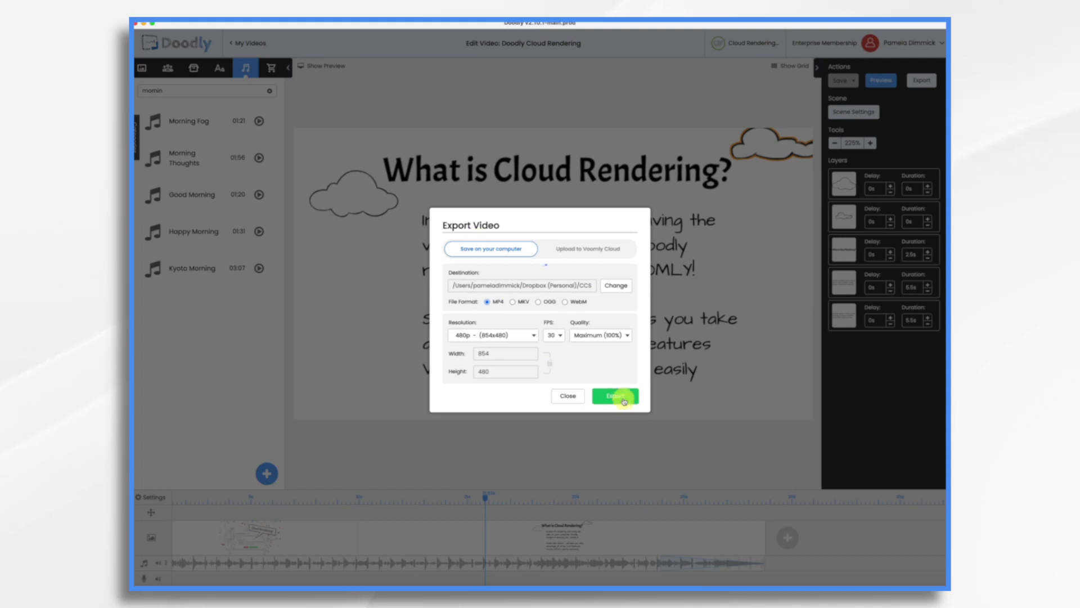
{"action": "left_click", "coordinate": [592, 252]}
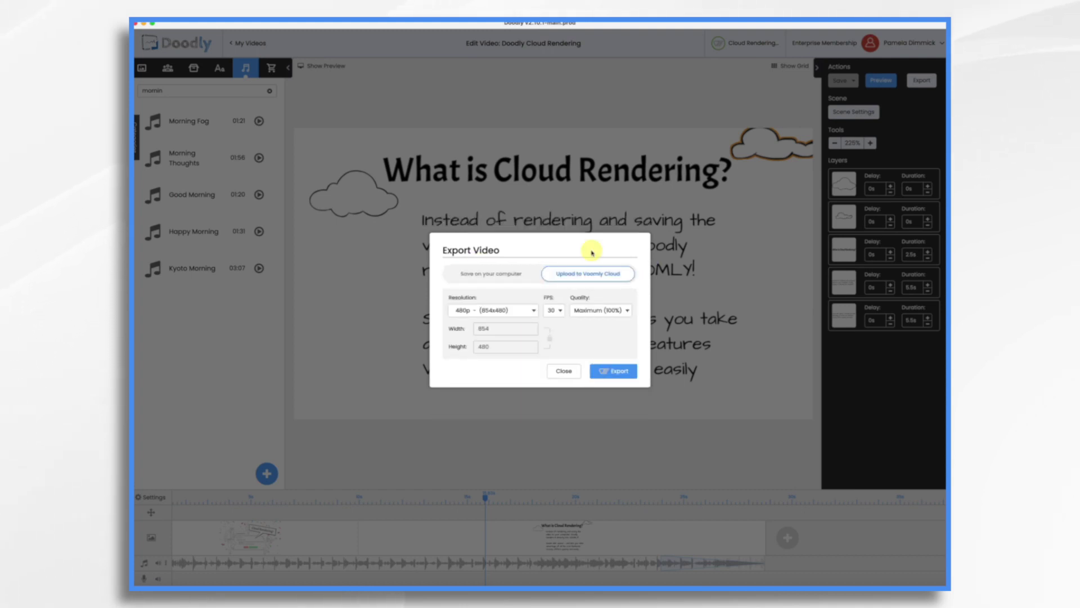
{"action": "left_click", "coordinate": [532, 311]}
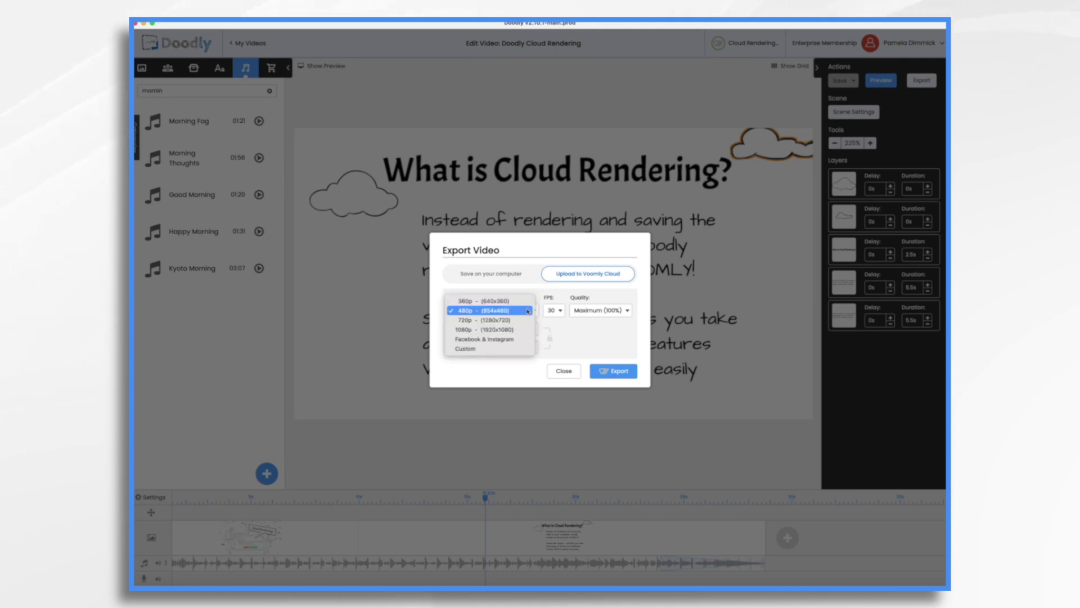
{"action": "left_click", "coordinate": [501, 321]}
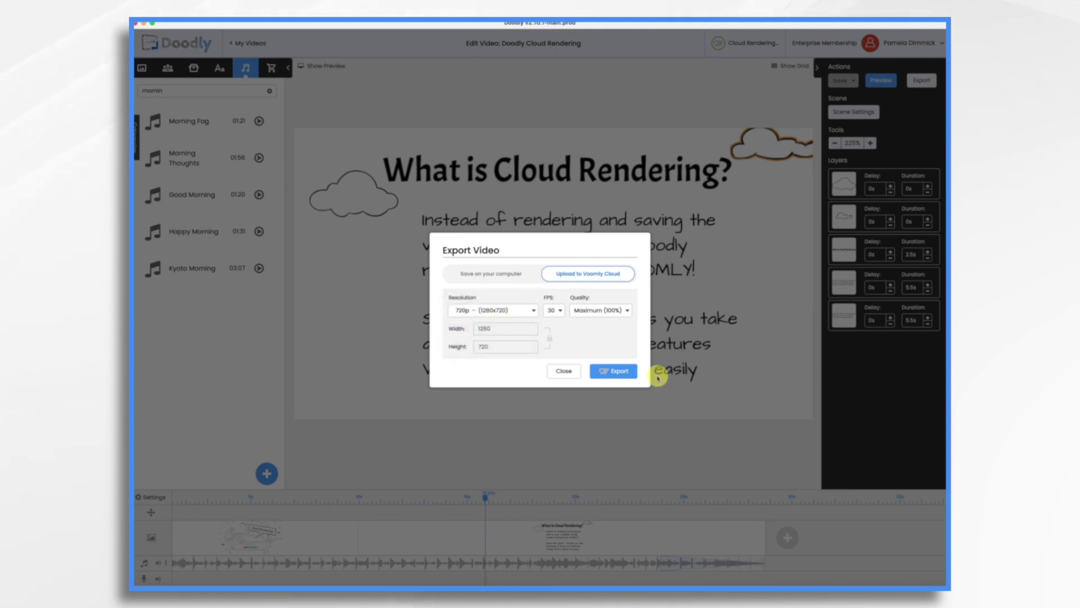
{"action": "left_click", "coordinate": [620, 372]}
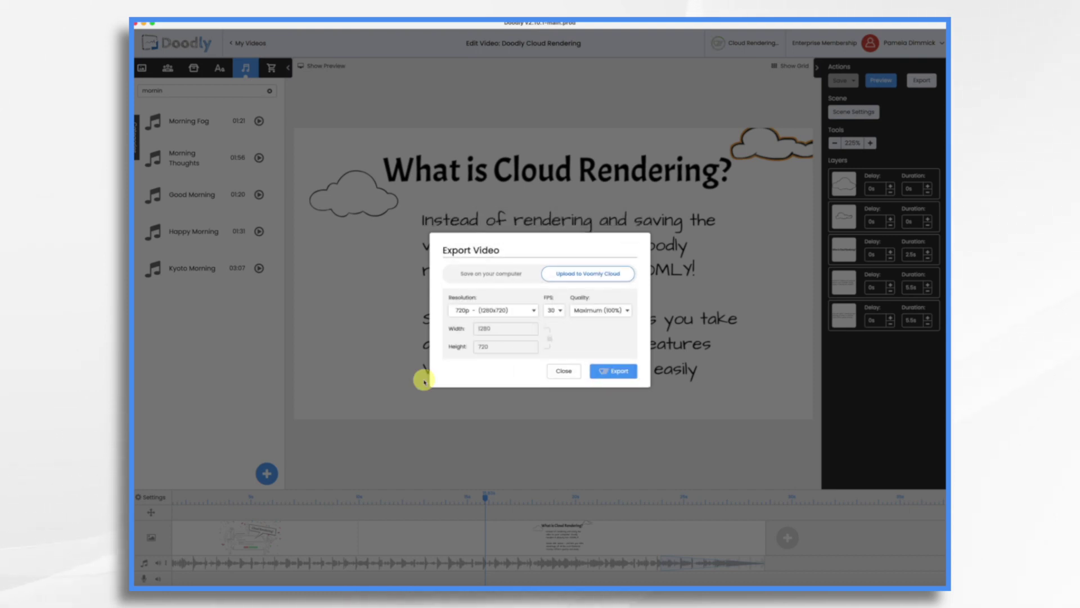
{"action": "left_click", "coordinate": [570, 373]}
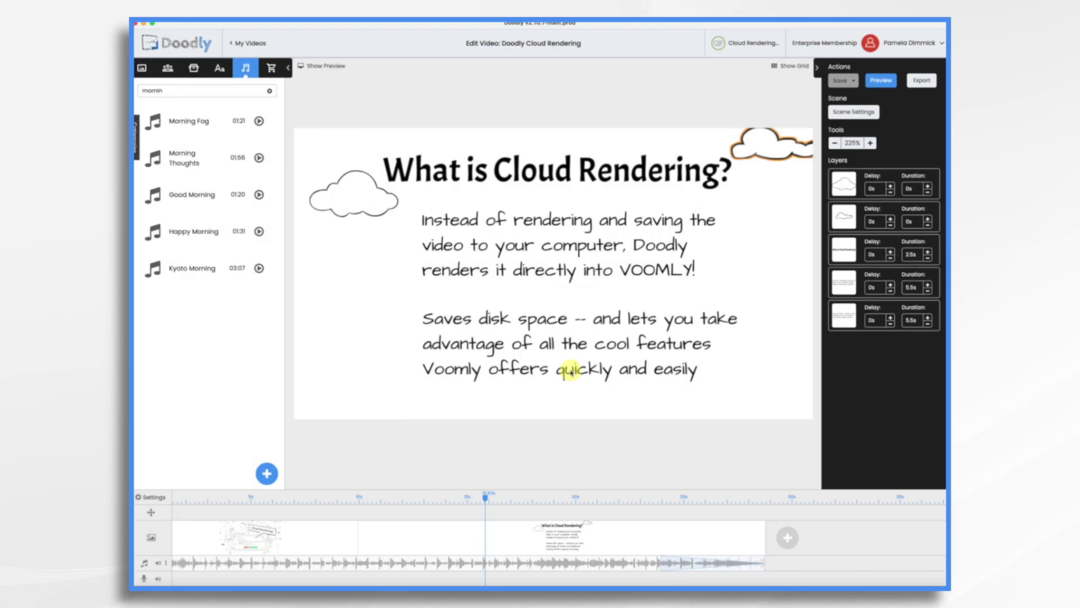
Check the Cloud Rendering status and open the finished Done video in Voomly
{"action": "left_click", "coordinate": [748, 45]}
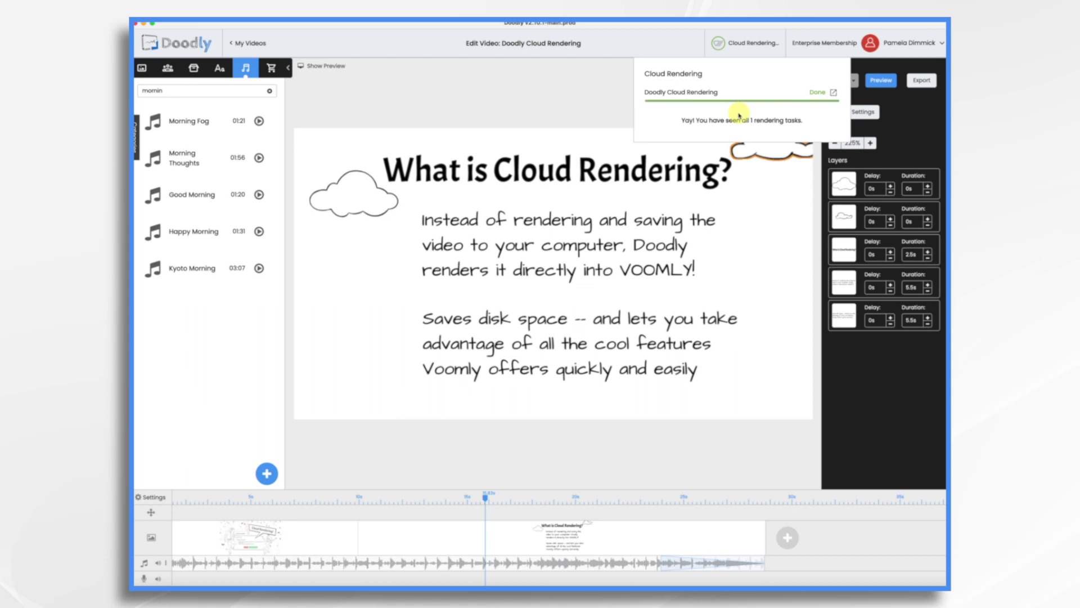
{"action": "left_click", "coordinate": [835, 96]}
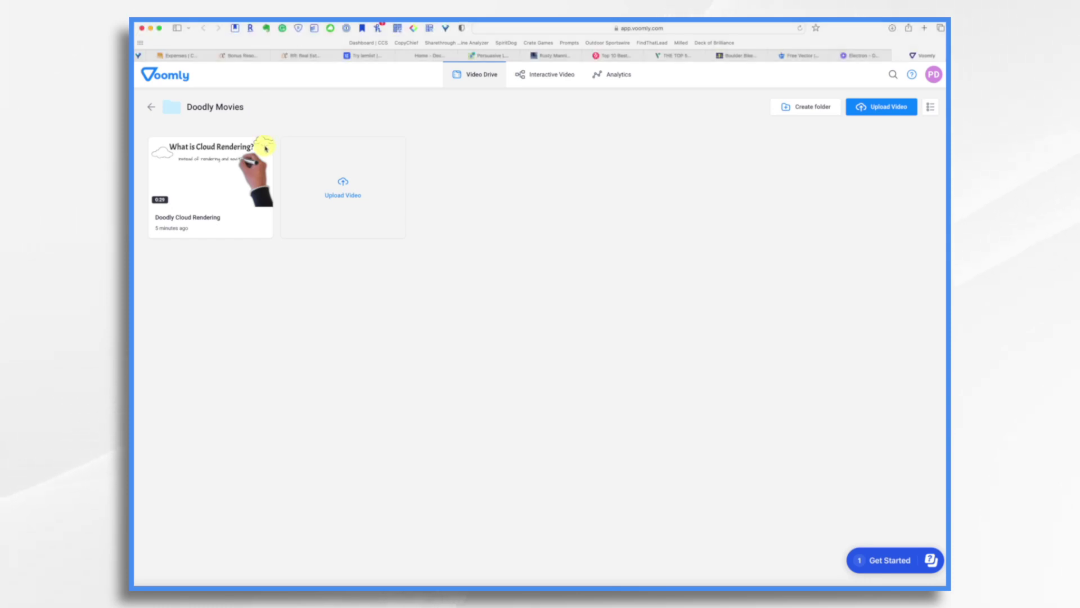
Copy the Doodly Cloud Rendering share link, then choose Customize video player from its menu
{"action": "left_click", "coordinate": [265, 146]}
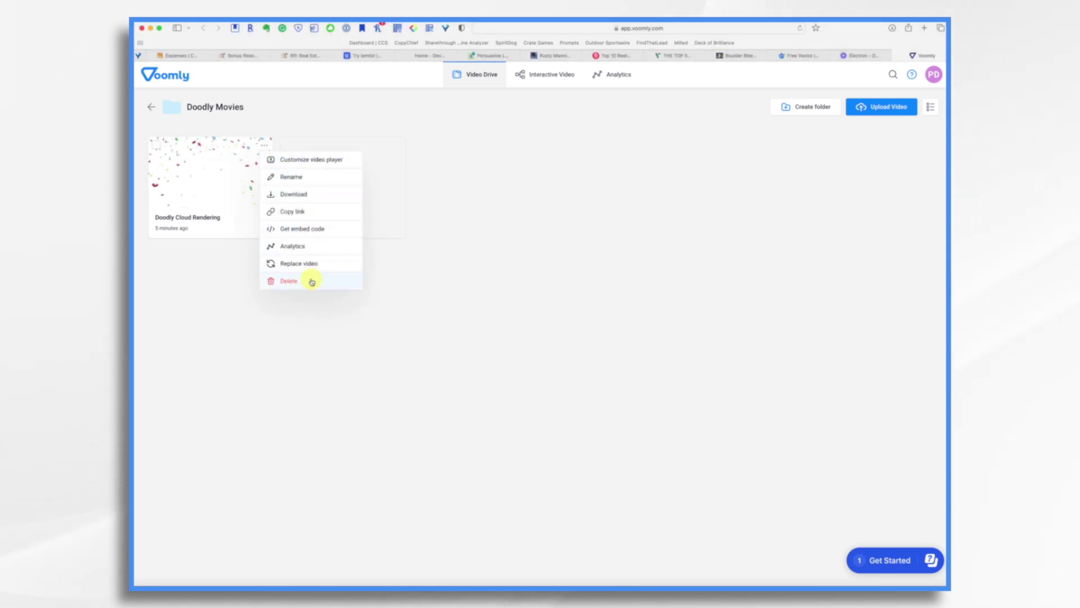
{"action": "left_click", "coordinate": [301, 212]}
{"action": "left_click", "coordinate": [586, 199]}
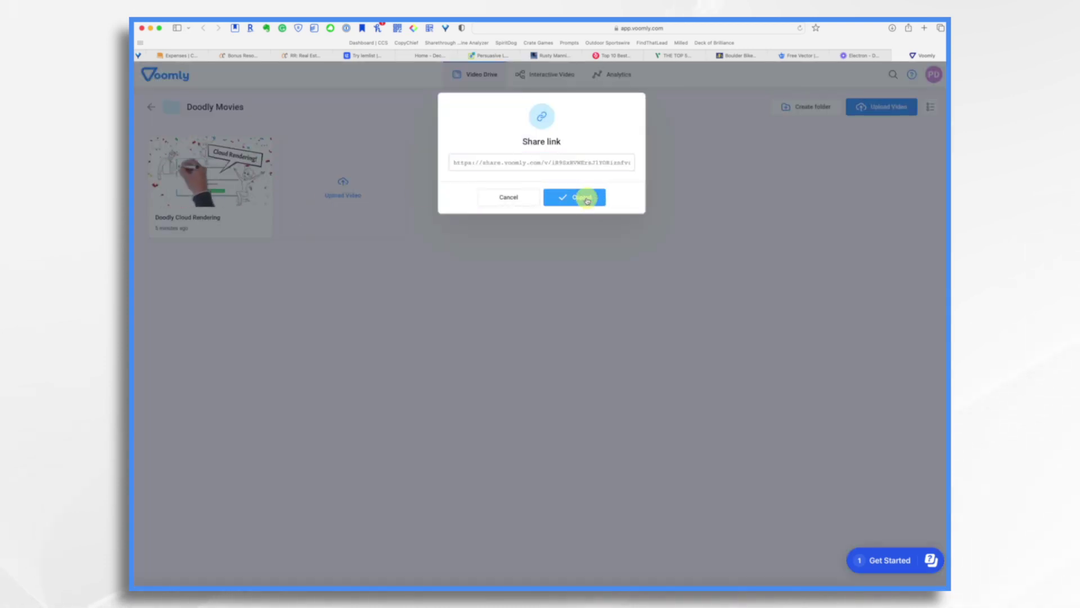
{"action": "left_click", "coordinate": [509, 197]}
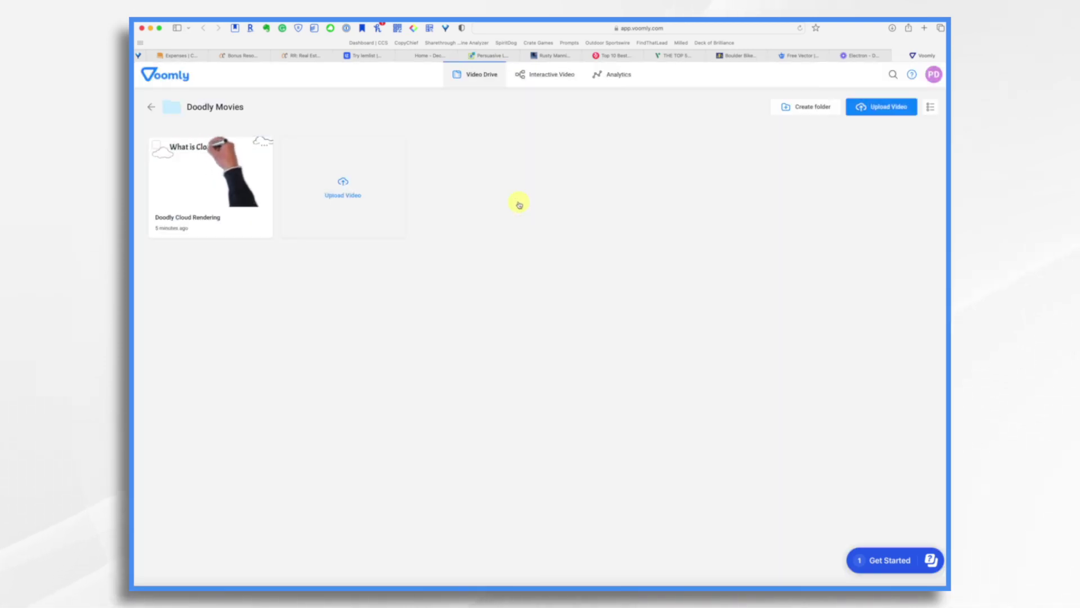
{"action": "left_click", "coordinate": [265, 146]}
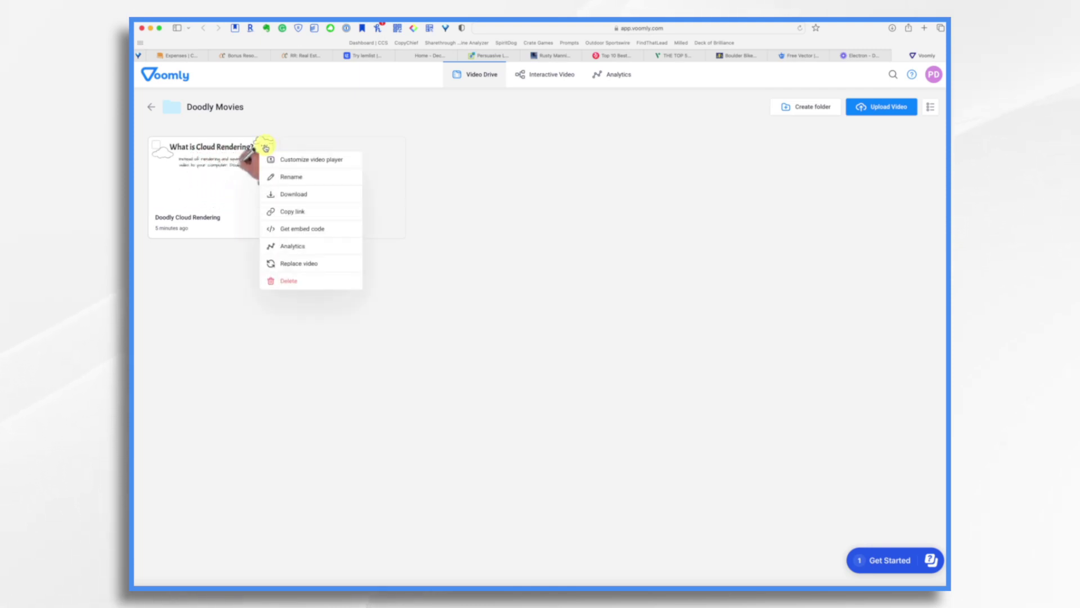
{"action": "left_click", "coordinate": [297, 160]}
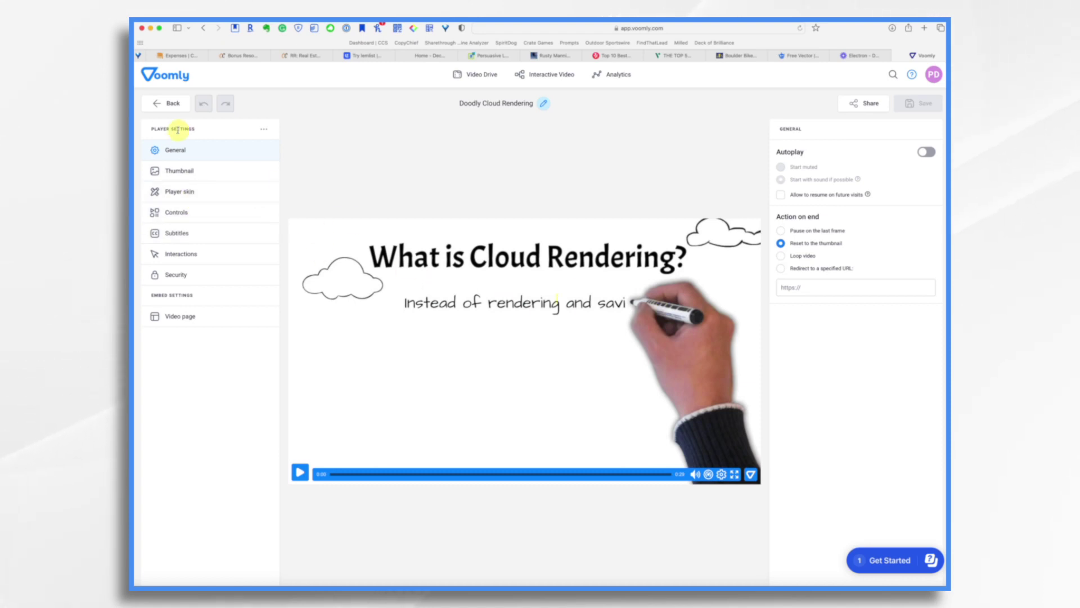
Set the video thumbnail to the confetti frame at about 0:04
{"action": "left_click", "coordinate": [180, 171]}
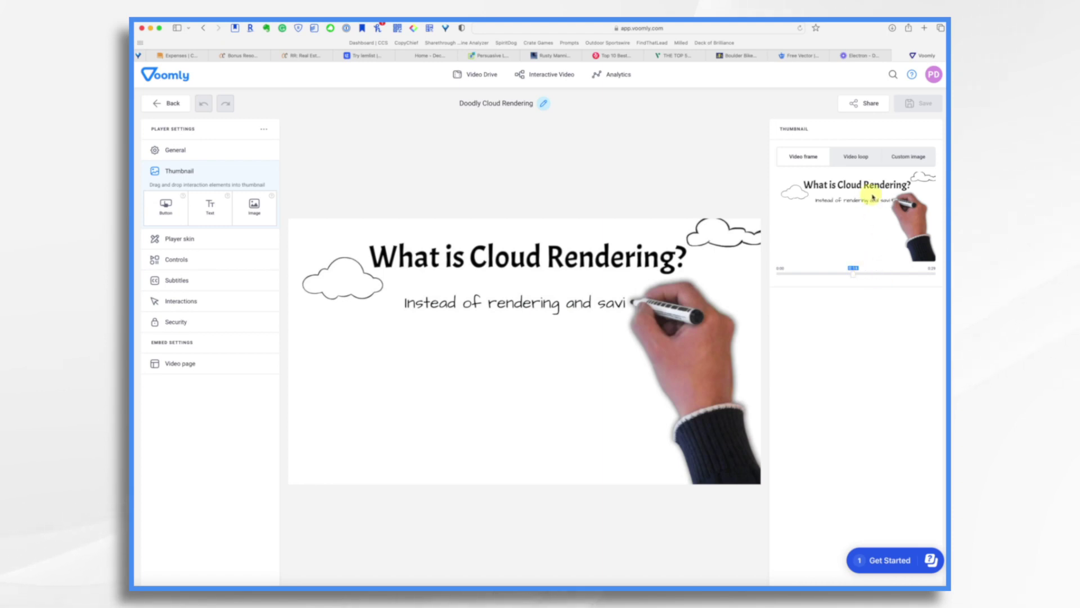
{"action": "left_click_drag", "start_coordinate": [854, 278], "coordinate": [797, 281]}
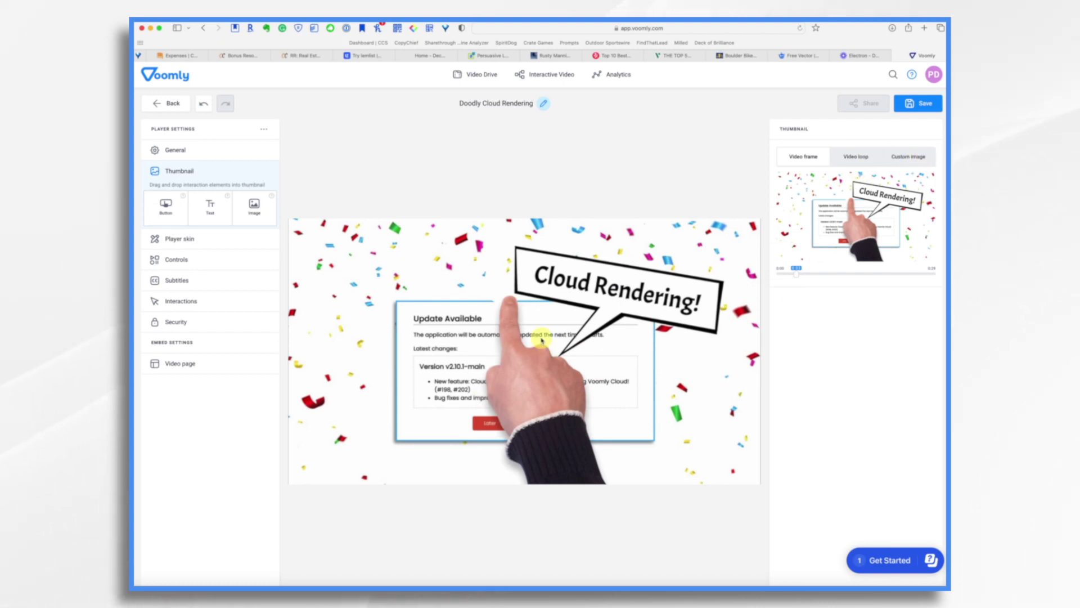
{"action": "left_click", "coordinate": [206, 242]}
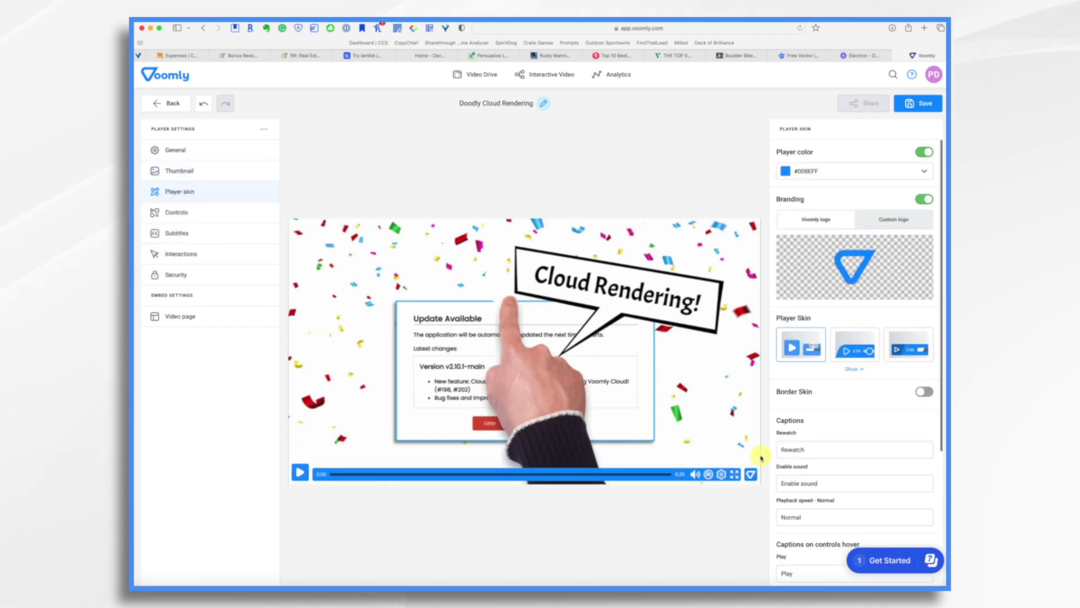
Make the player colour orange #FF9800 and frame it with a film strip border
{"action": "left_click", "coordinate": [924, 171]}
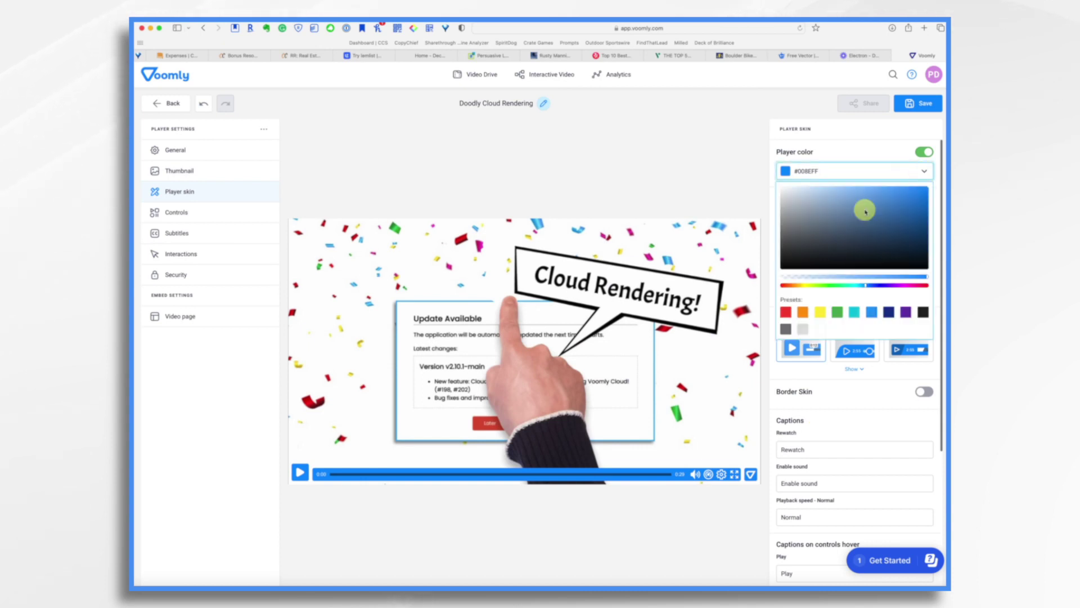
{"action": "left_click", "coordinate": [804, 313]}
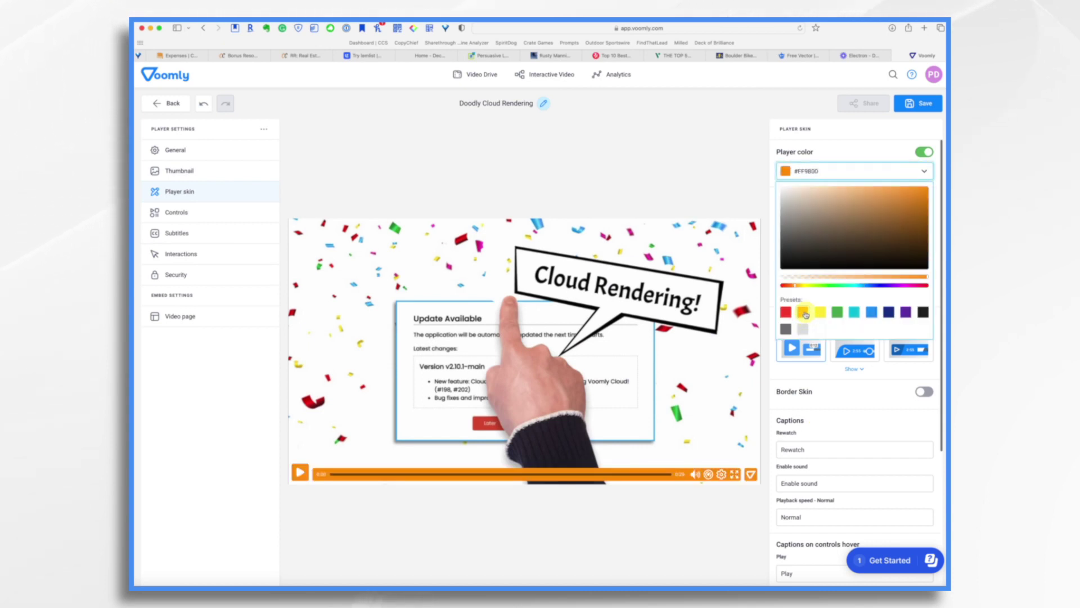
{"action": "left_click", "coordinate": [925, 392]}
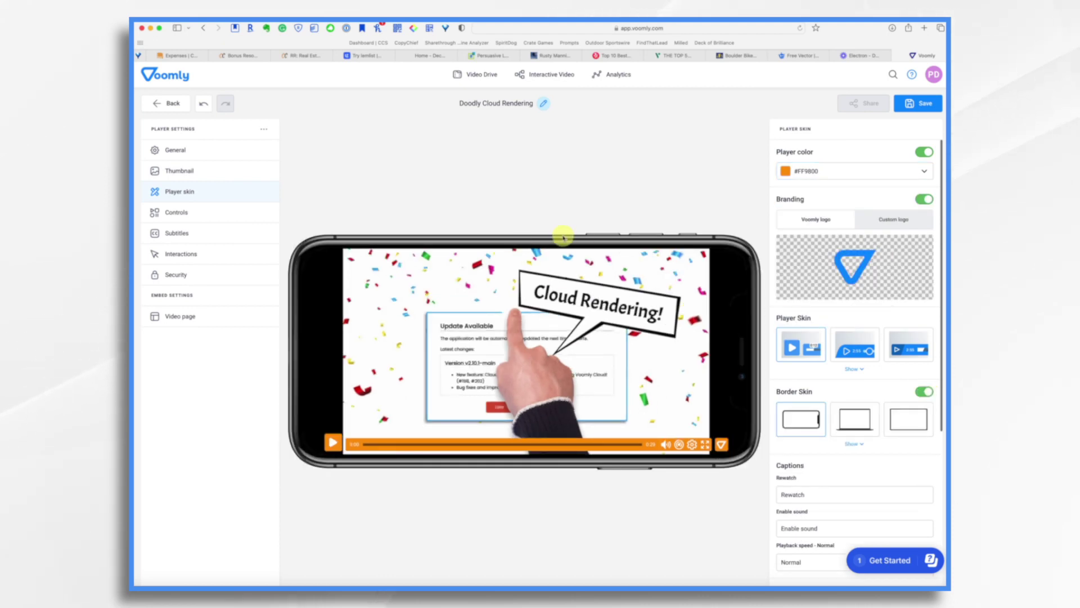
{"action": "left_click", "coordinate": [856, 419]}
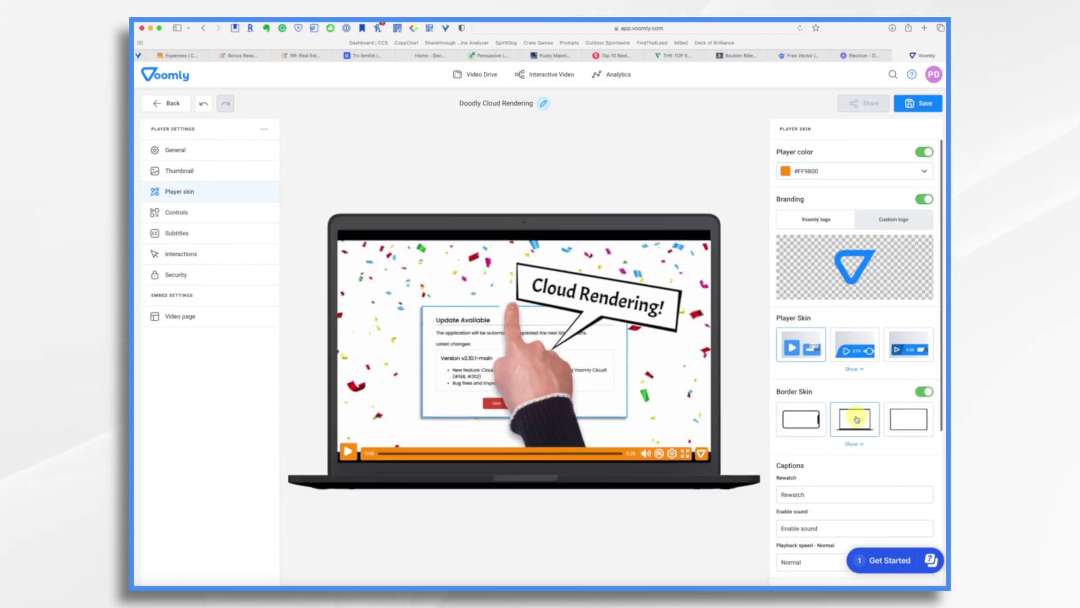
{"action": "left_click", "coordinate": [909, 427]}
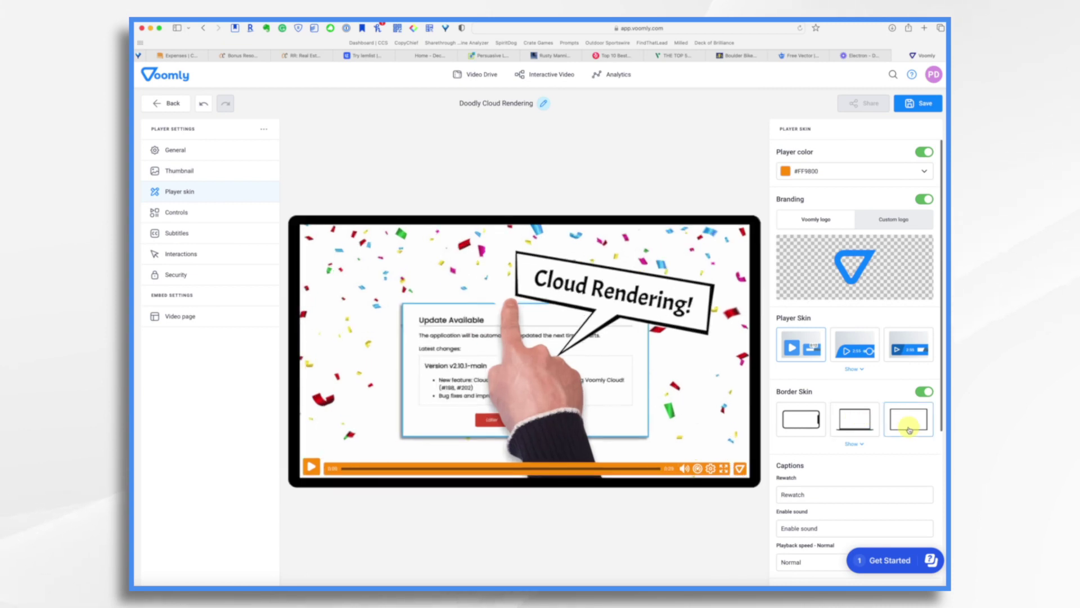
{"action": "scroll", "coordinate": [844, 426], "scroll_direction": "down", "scroll_amount": 2}
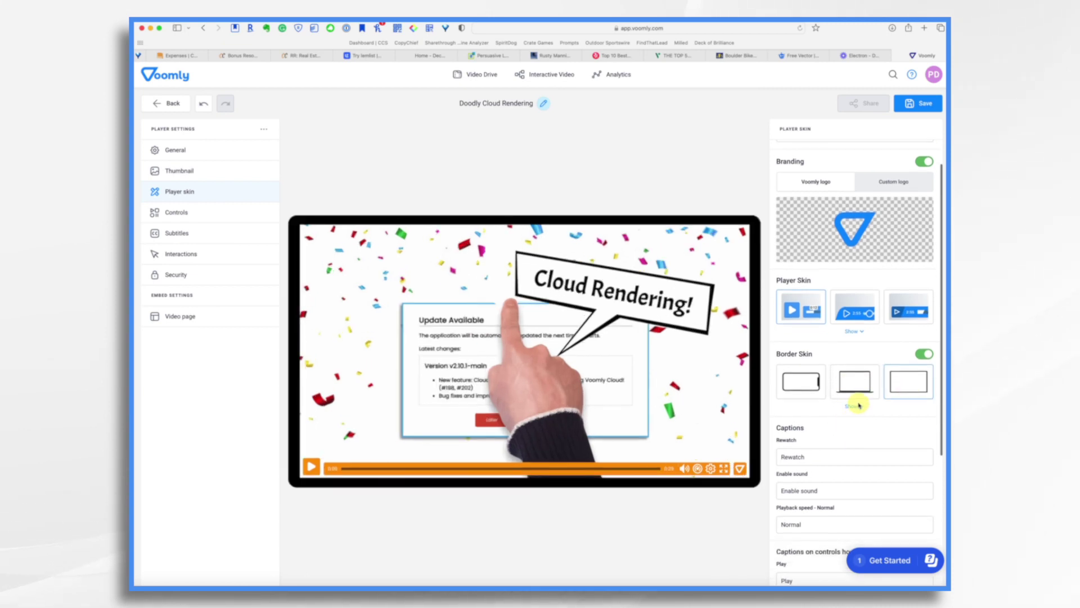
{"action": "left_click", "coordinate": [855, 407]}
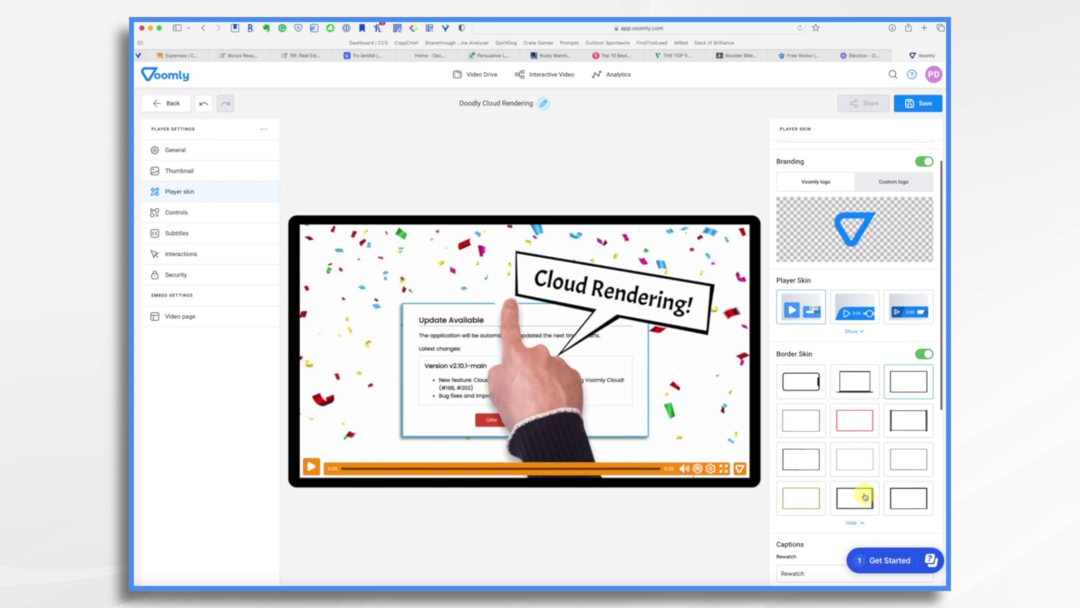
{"action": "scroll", "coordinate": [869, 484], "scroll_direction": "down", "scroll_amount": 1}
{"action": "left_click", "coordinate": [903, 390]}
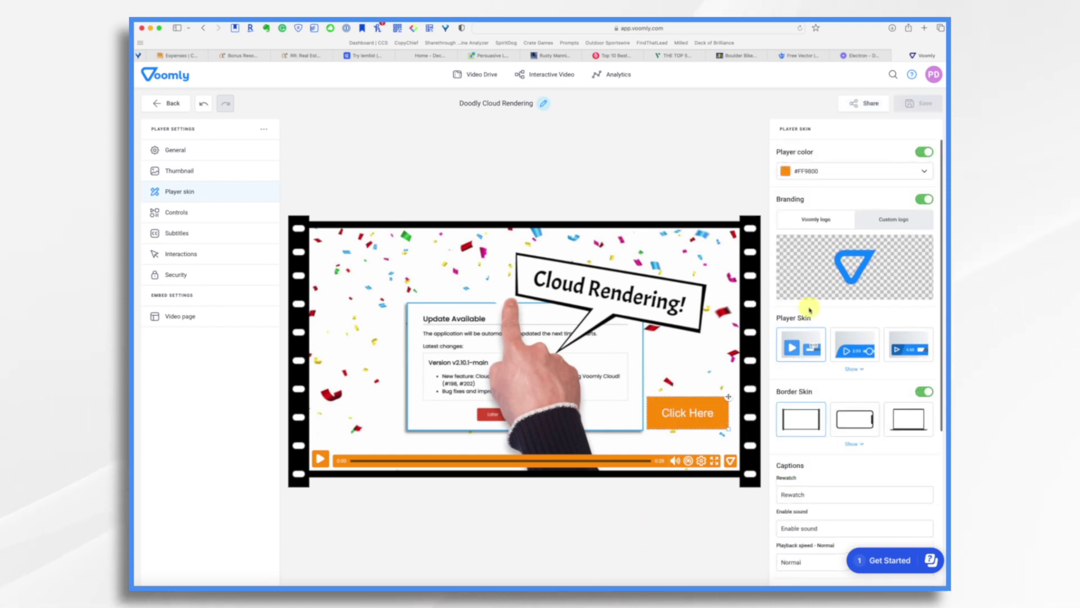
Toggle player branding off and back on, briefly trying the custom logo option
{"action": "left_click", "coordinate": [921, 200]}
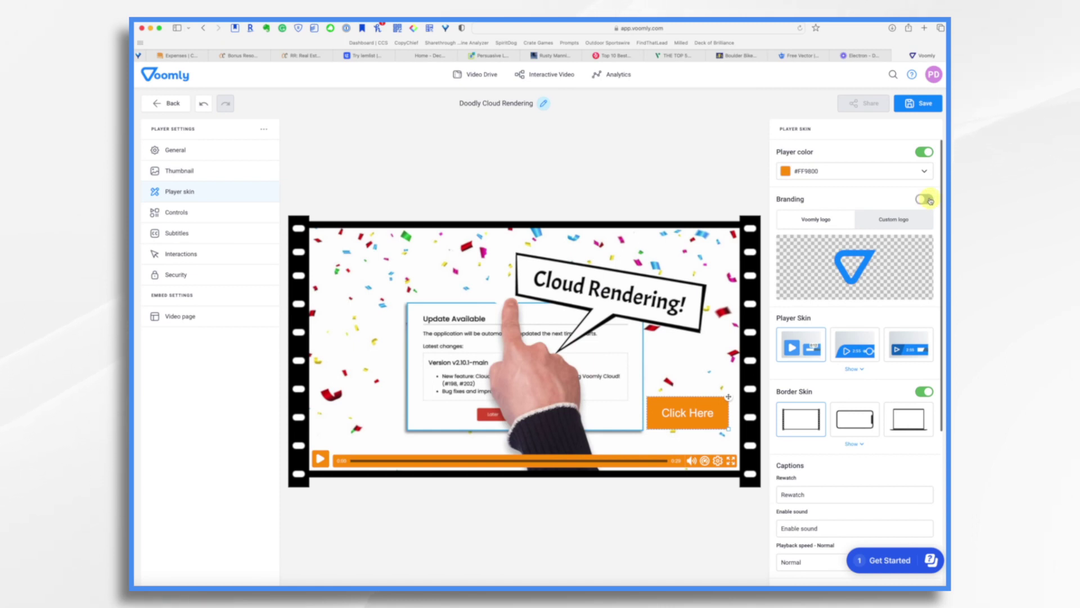
{"action": "left_click", "coordinate": [926, 199]}
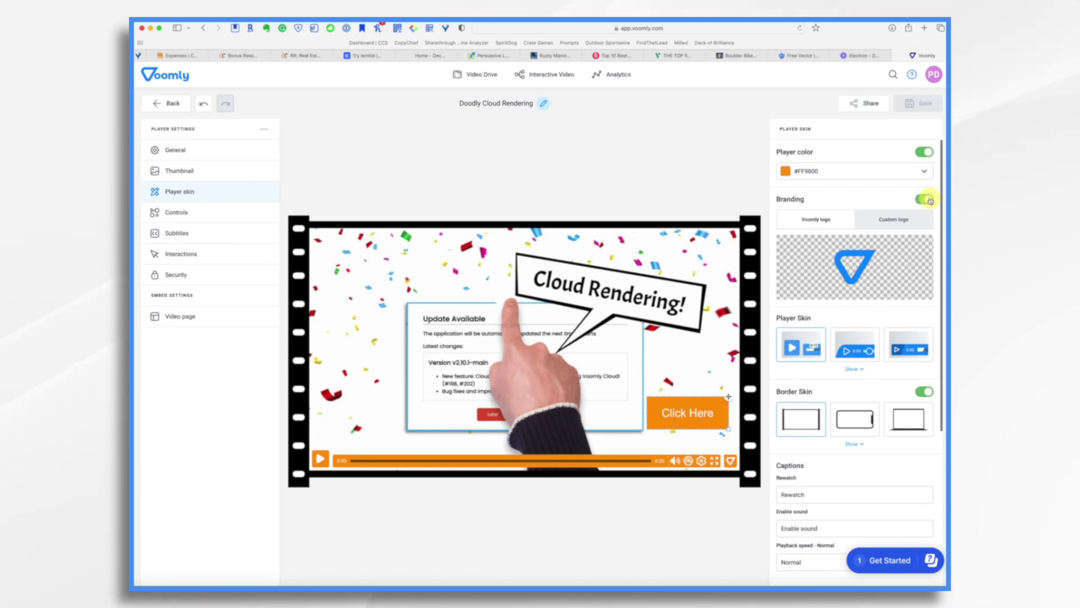
{"action": "left_click", "coordinate": [895, 220]}
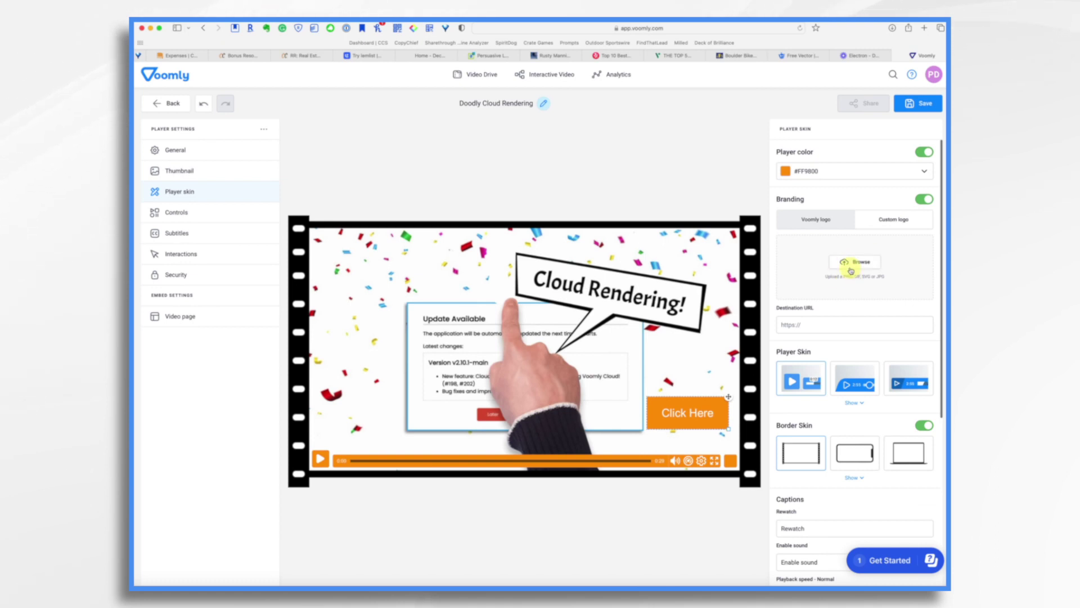
{"action": "left_click", "coordinate": [178, 213]}
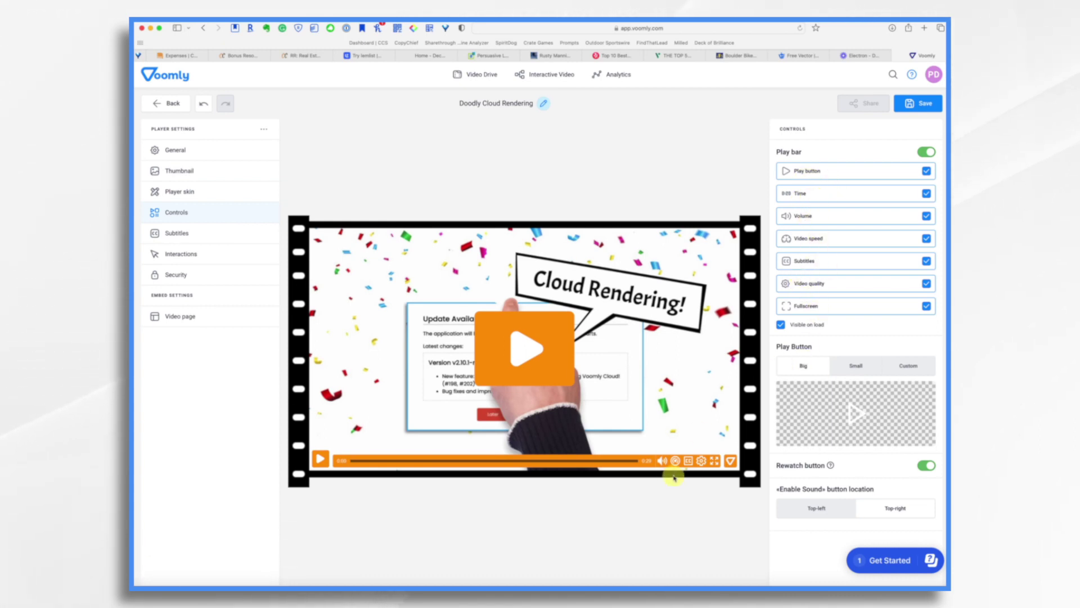
Switch on the Unknown (AUTO) subtitle track, then go to Interactions
{"action": "left_click", "coordinate": [200, 237]}
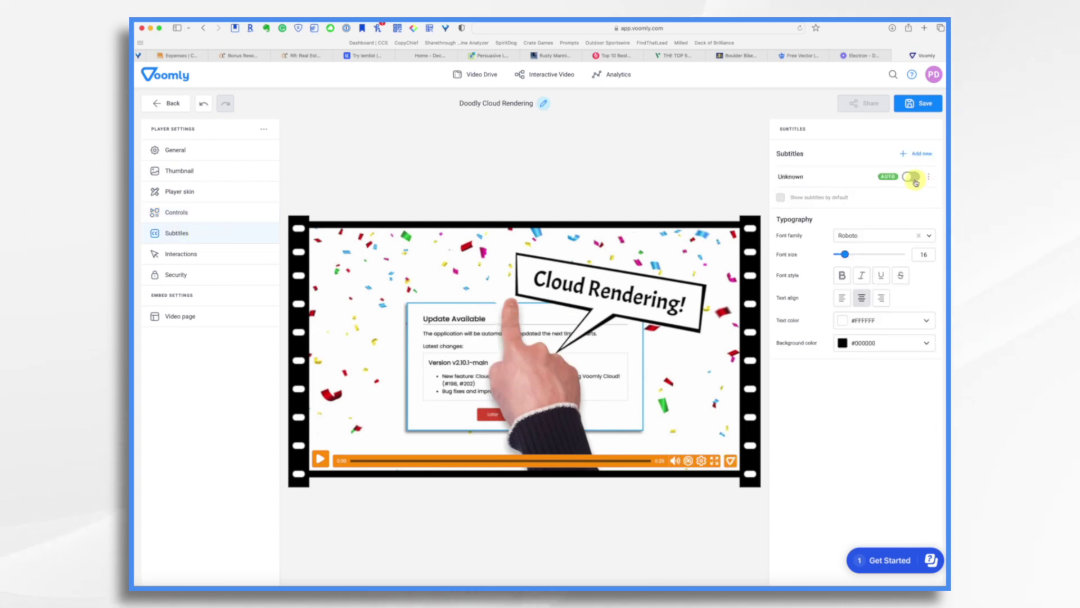
{"action": "left_click", "coordinate": [916, 179]}
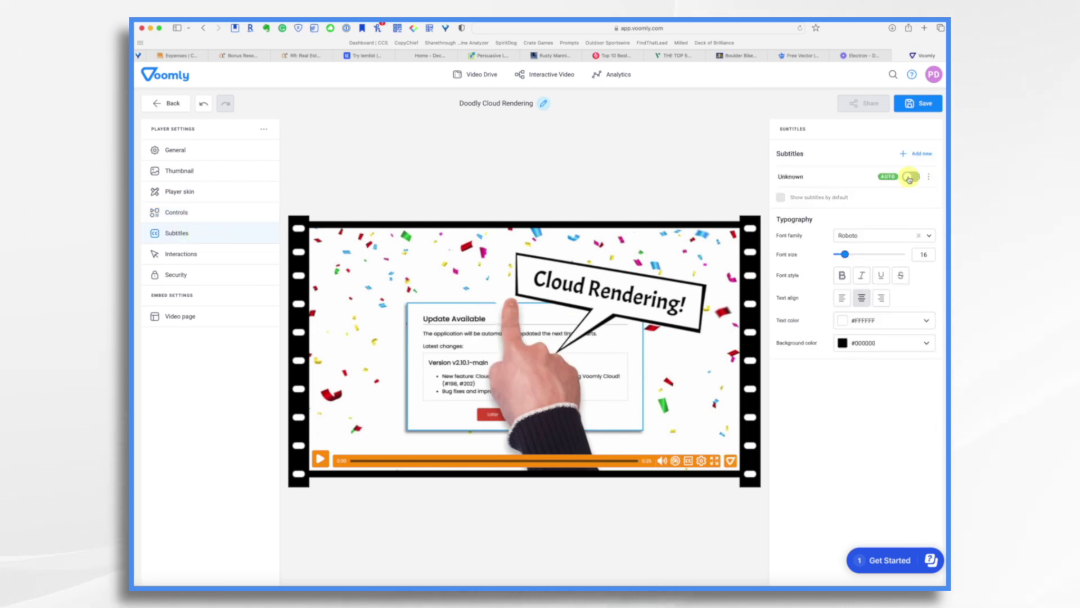
{"action": "left_click", "coordinate": [195, 255]}
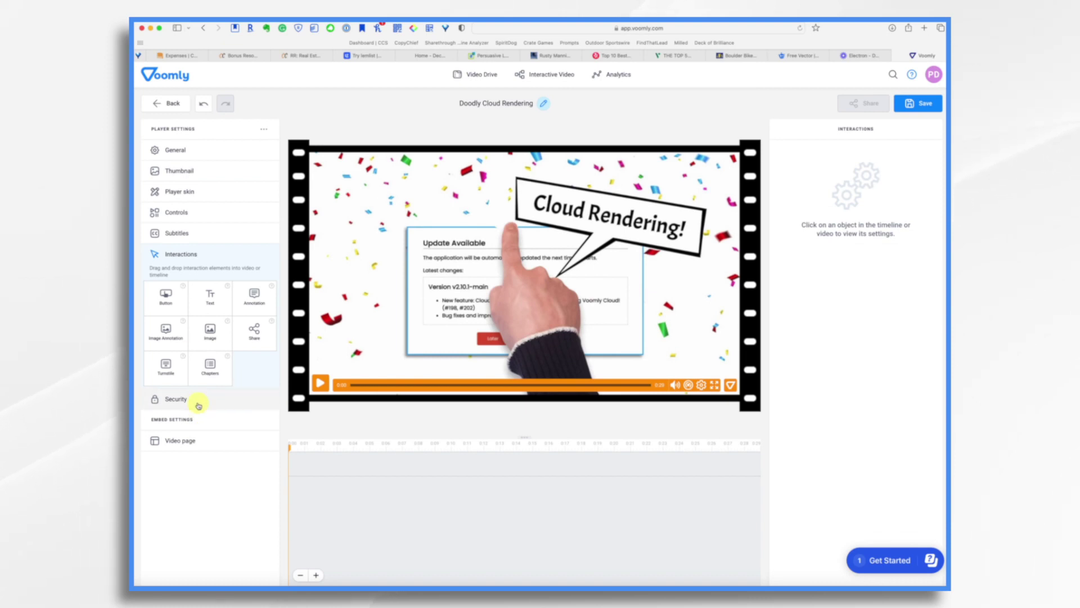
Add a button labelled 'Click Here' and place it on the video's right side
{"action": "left_click_drag", "start_coordinate": [167, 298], "coordinate": [515, 467]}
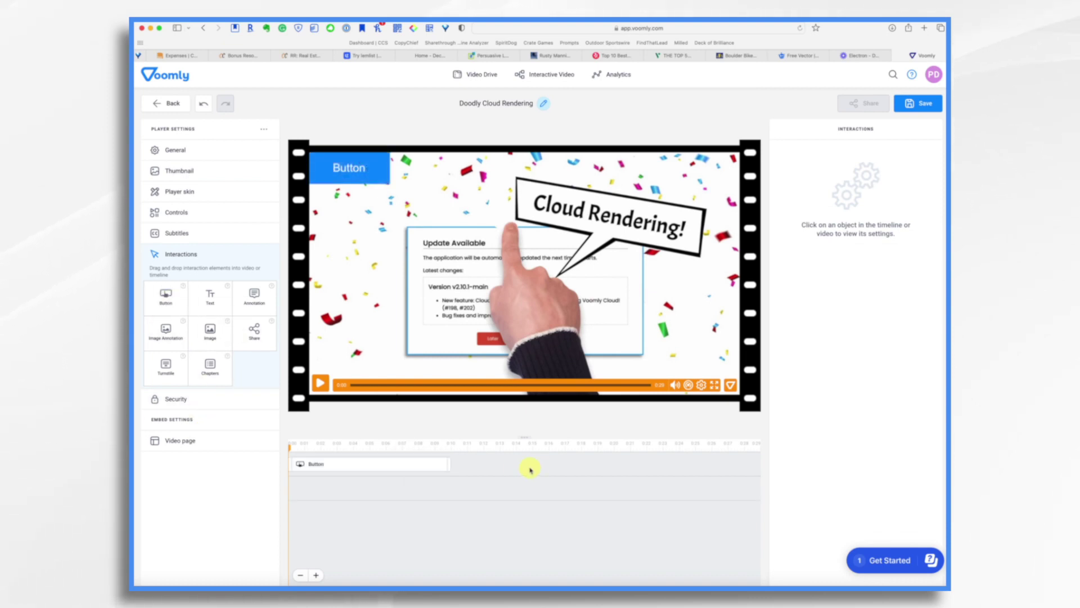
{"action": "left_click", "coordinate": [353, 167]}
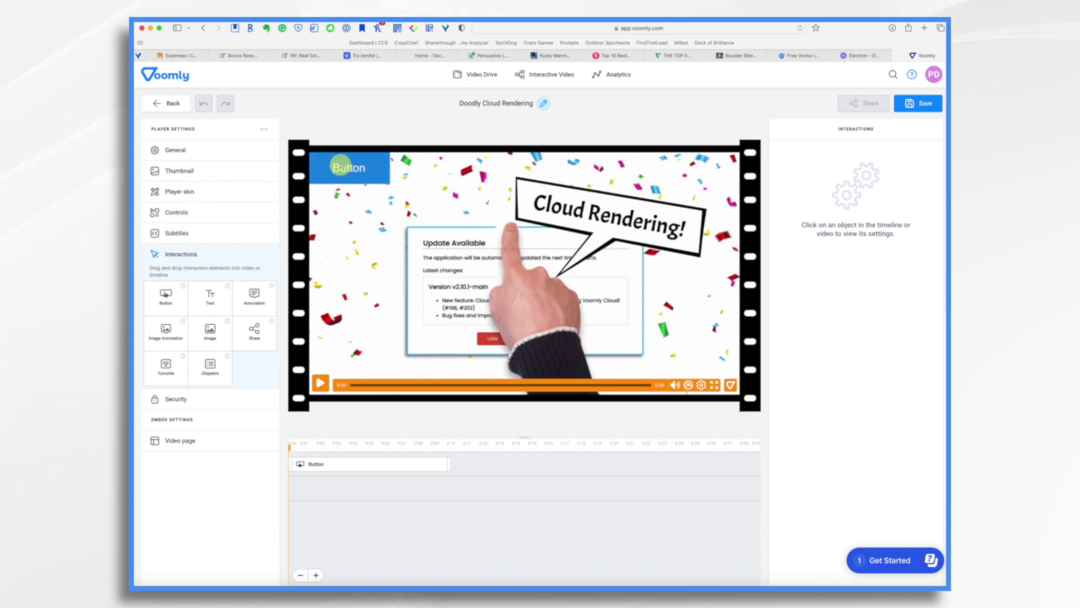
{"action": "double_click", "coordinate": [353, 168]}
{"action": "type", "text": "Click Here"}
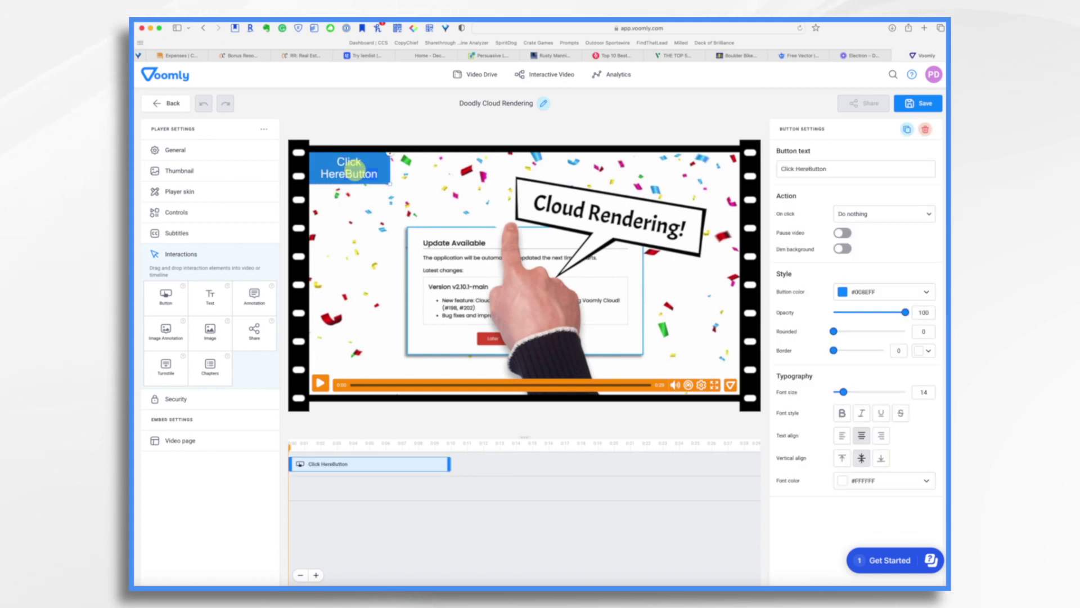
{"action": "left_click_drag", "start_coordinate": [388, 154], "coordinate": [728, 321]}
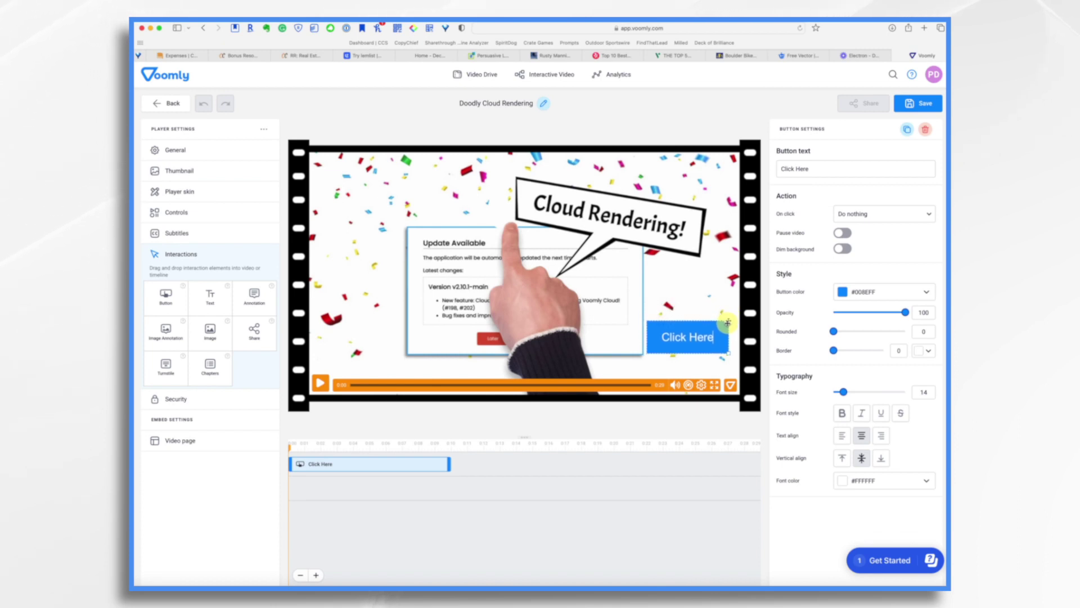
{"action": "left_click", "coordinate": [925, 290]}
{"action": "left_click", "coordinate": [860, 432]}
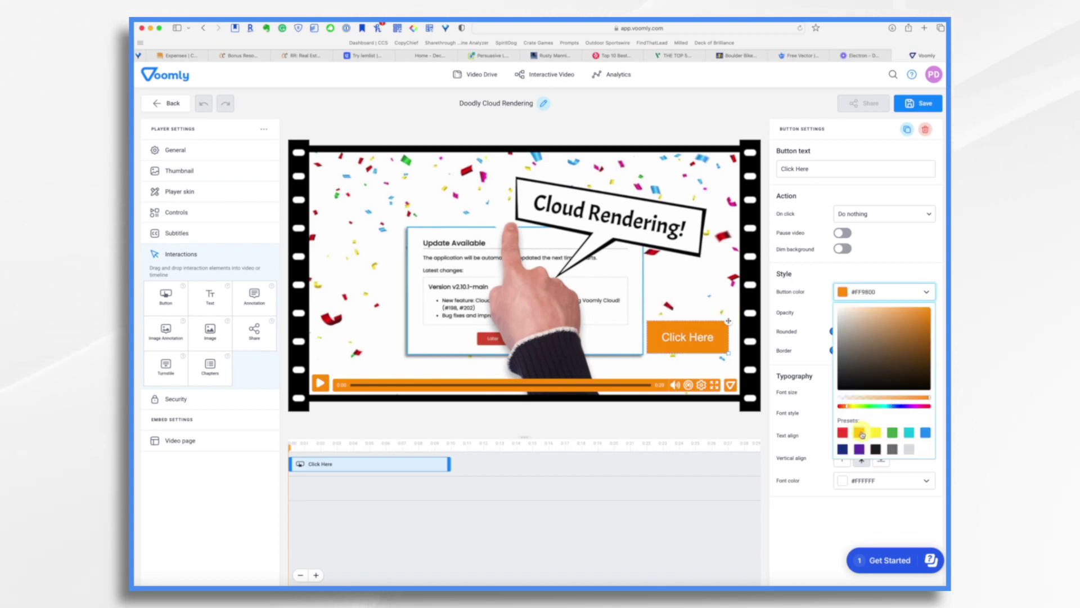
{"action": "left_click", "coordinate": [816, 199]}
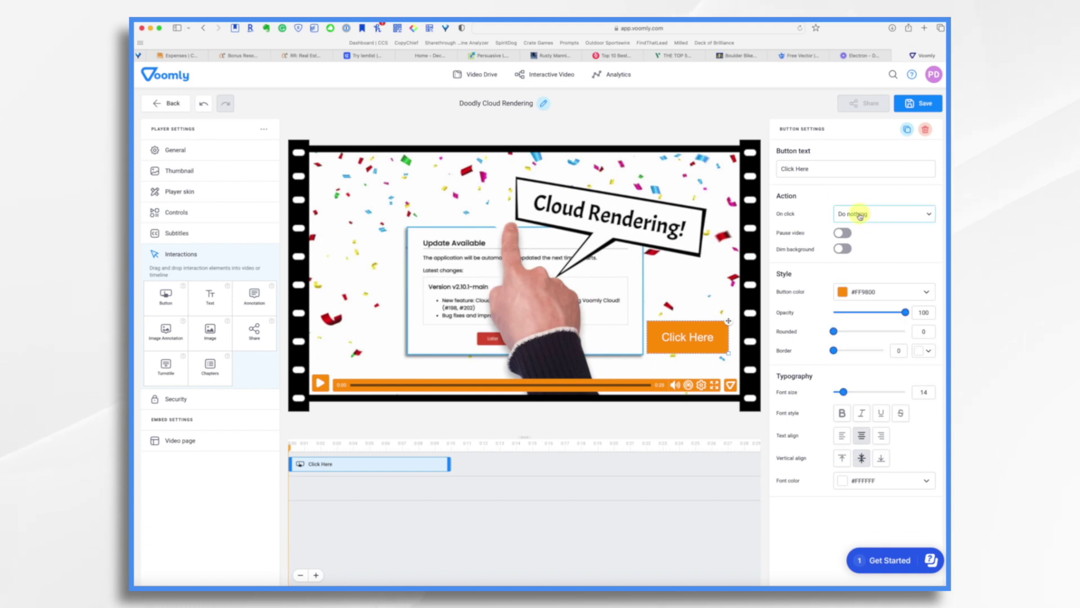
{"action": "left_click", "coordinate": [929, 216]}
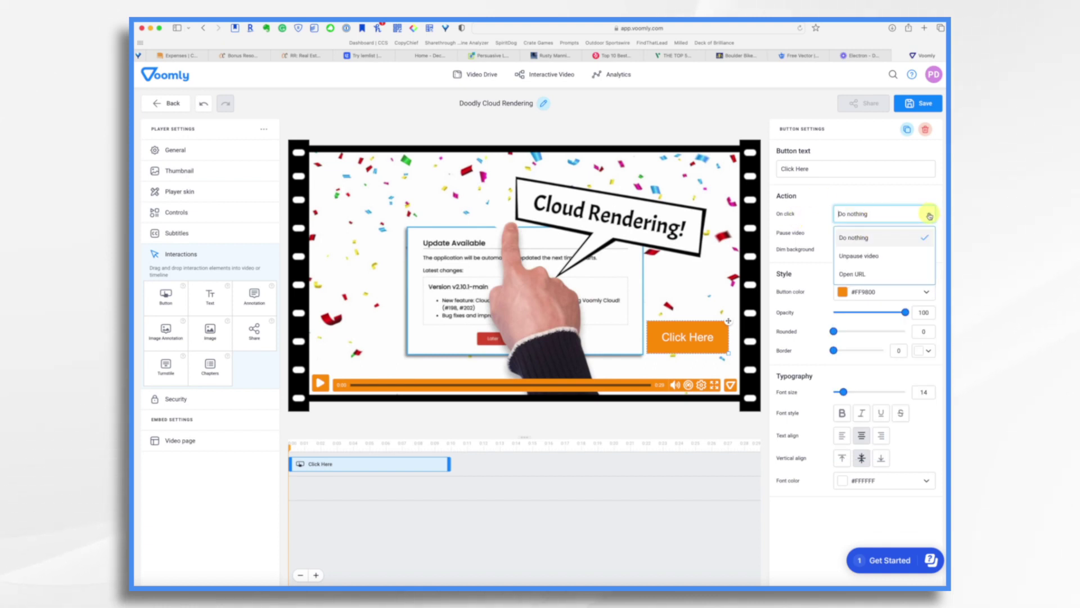
{"action": "left_click", "coordinate": [859, 274]}
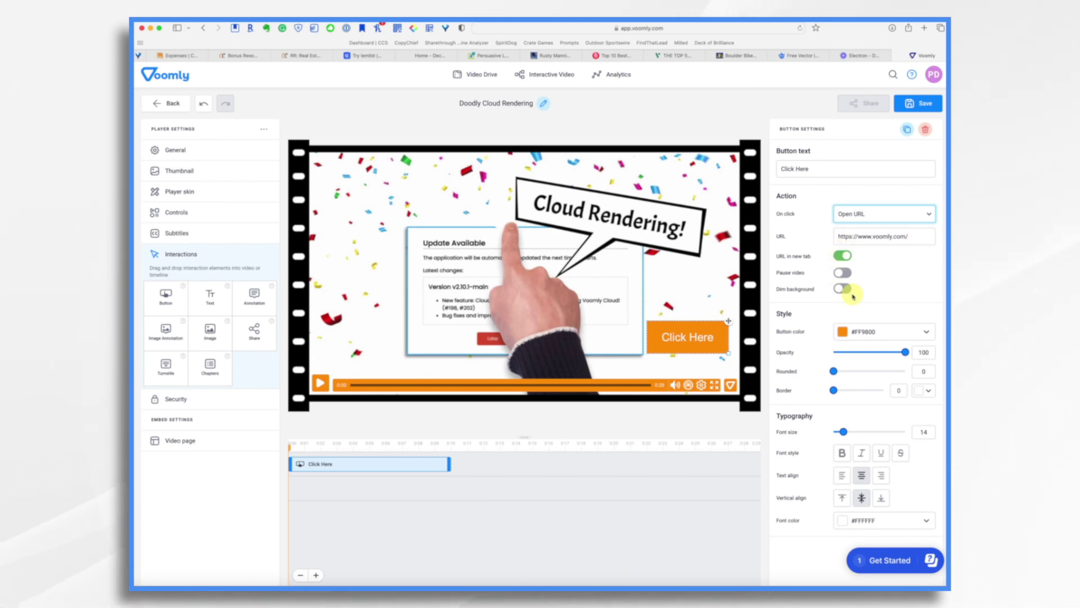
{"action": "left_click", "coordinate": [843, 273]}
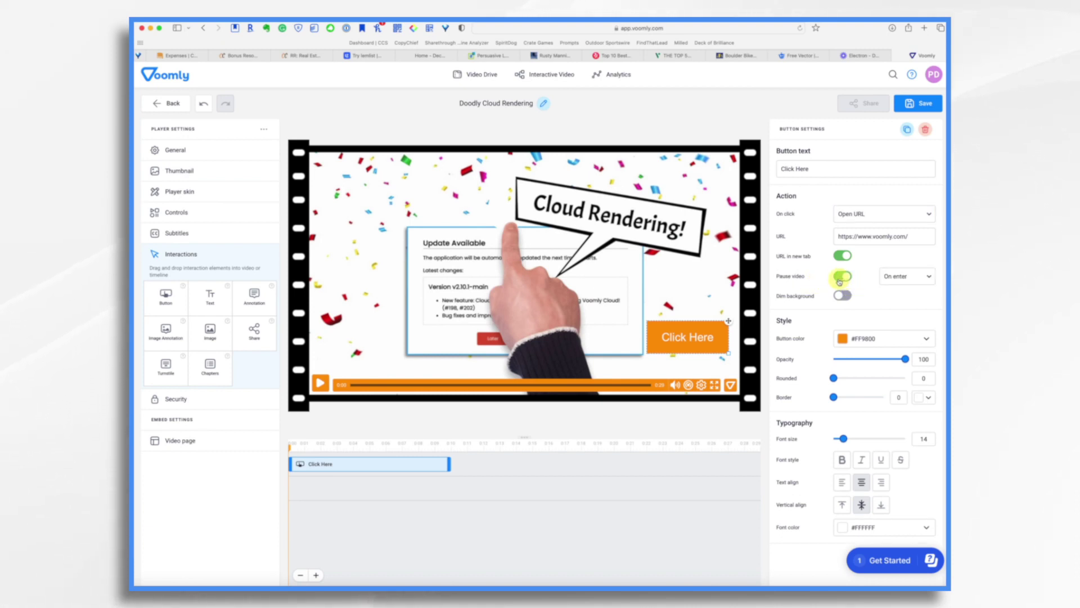
{"action": "left_click", "coordinate": [841, 276]}
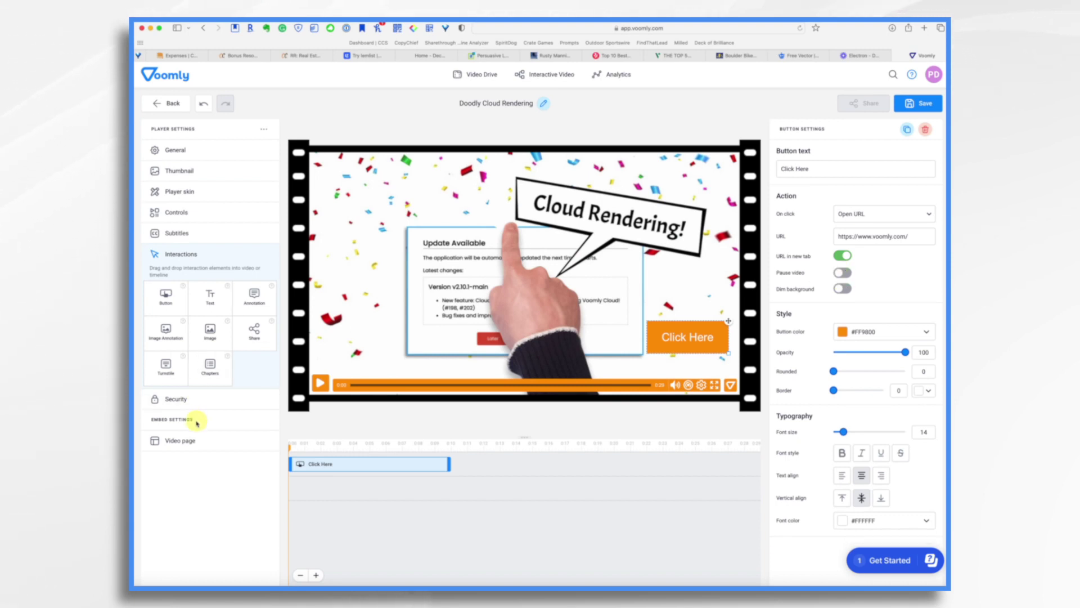
{"action": "left_click", "coordinate": [197, 401]}
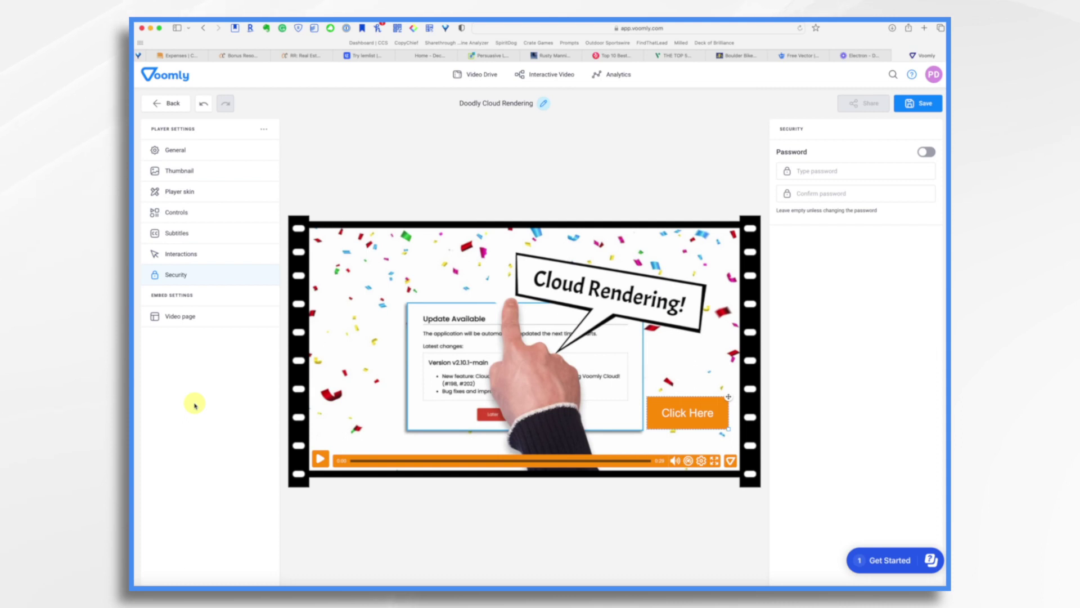
In Video page settings, keep the Voomly logo in the header after trying Custom logo
{"action": "left_click", "coordinate": [201, 319]}
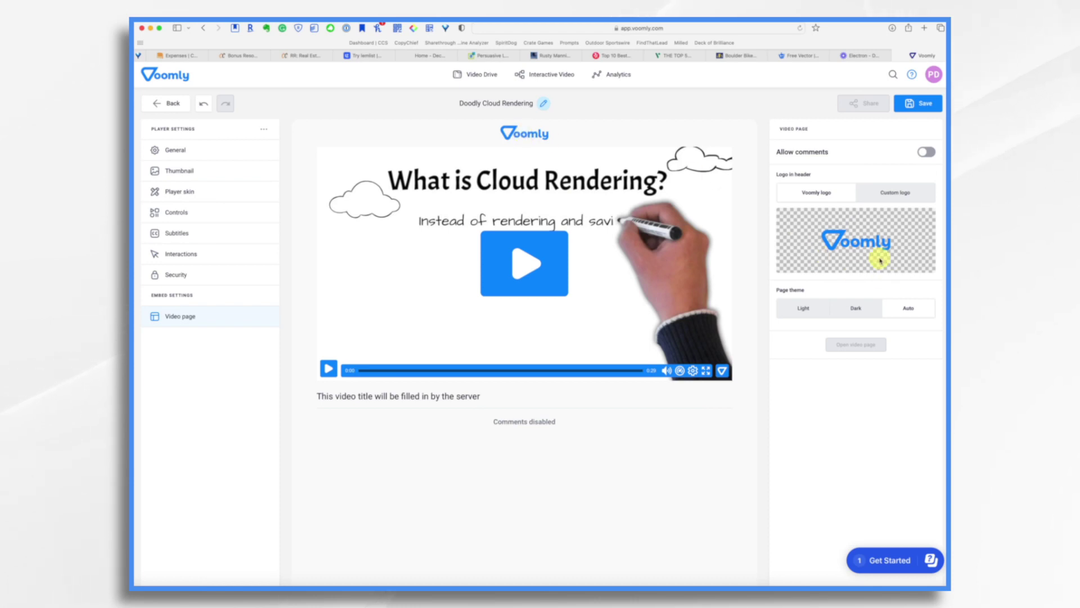
{"action": "left_click", "coordinate": [897, 193]}
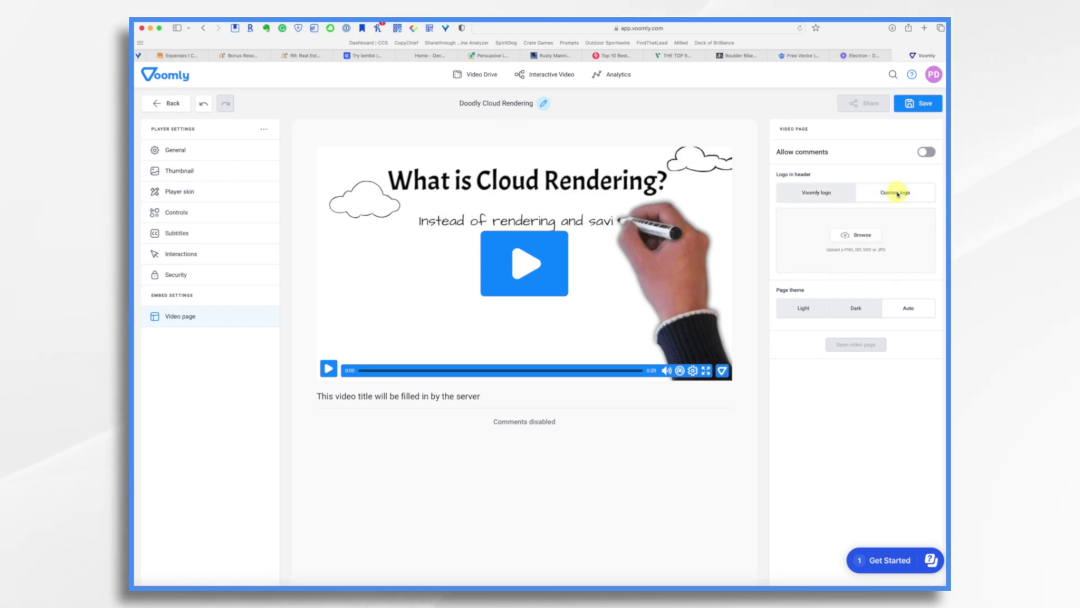
{"action": "left_click", "coordinate": [816, 193]}
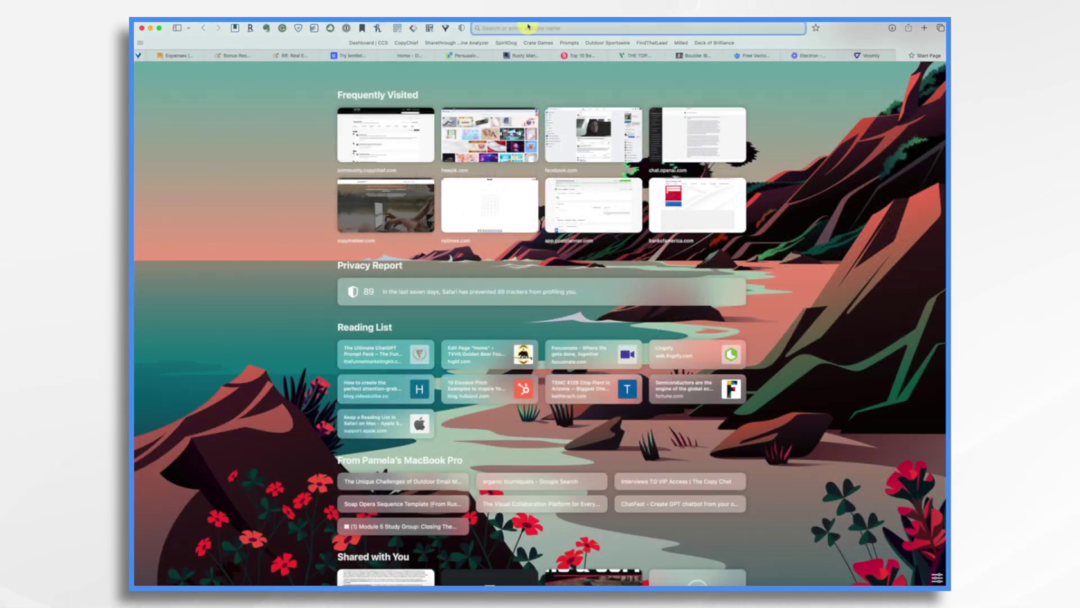
Load the share link in a new tab, play the video and click Click Here
{"action": "type", "text": "https://share.voomly.com/v/R9SxRVWErsJTYORiznfvz9WgRXcvTm8WtZMHtyWAO6lMOFkf"}
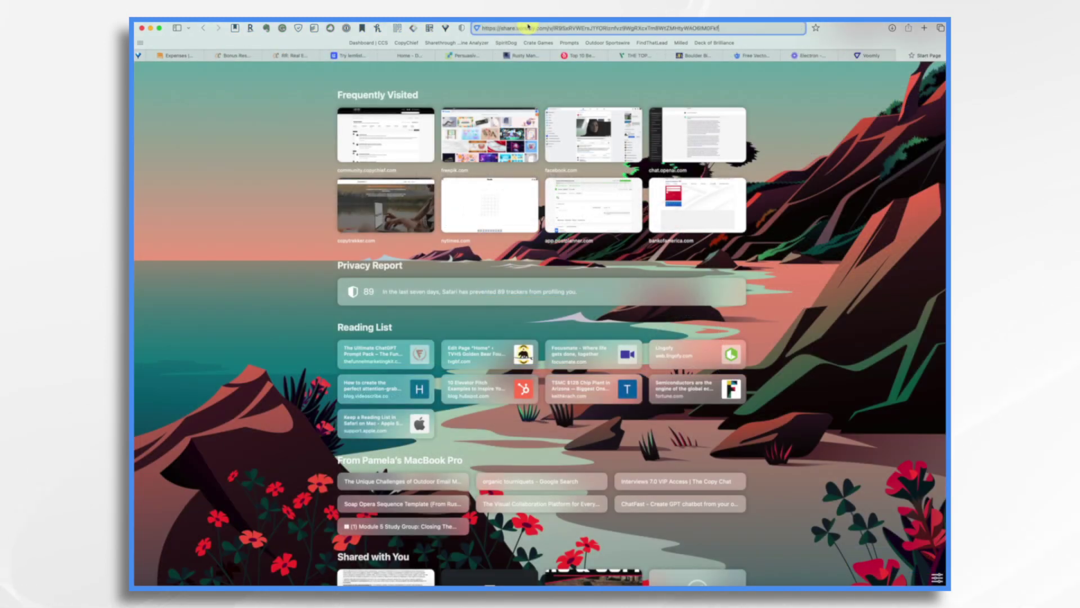
{"action": "key", "text": "Return"}
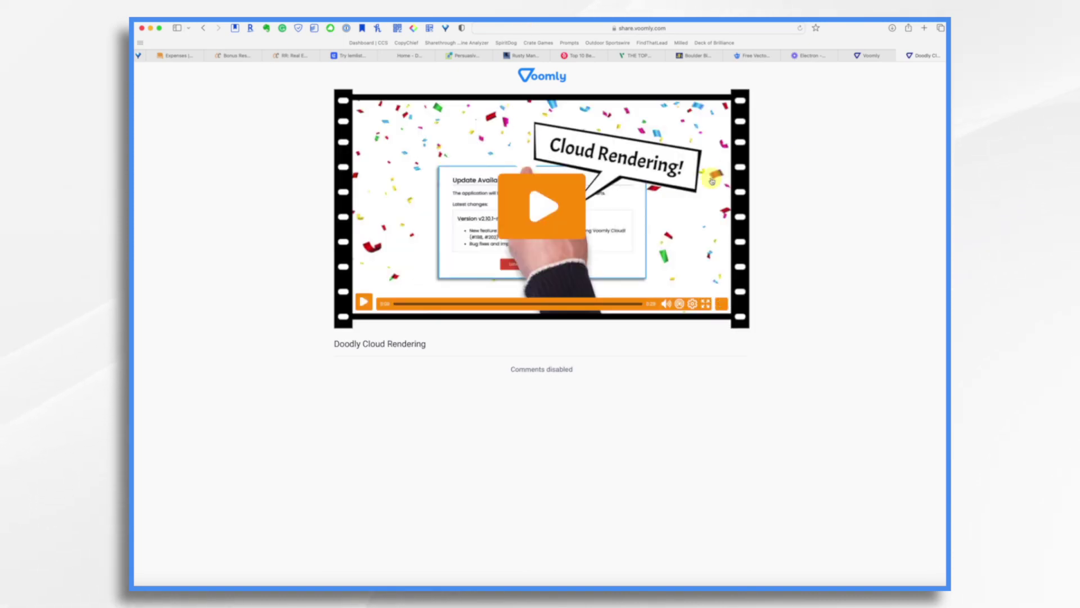
{"action": "left_click", "coordinate": [543, 215]}
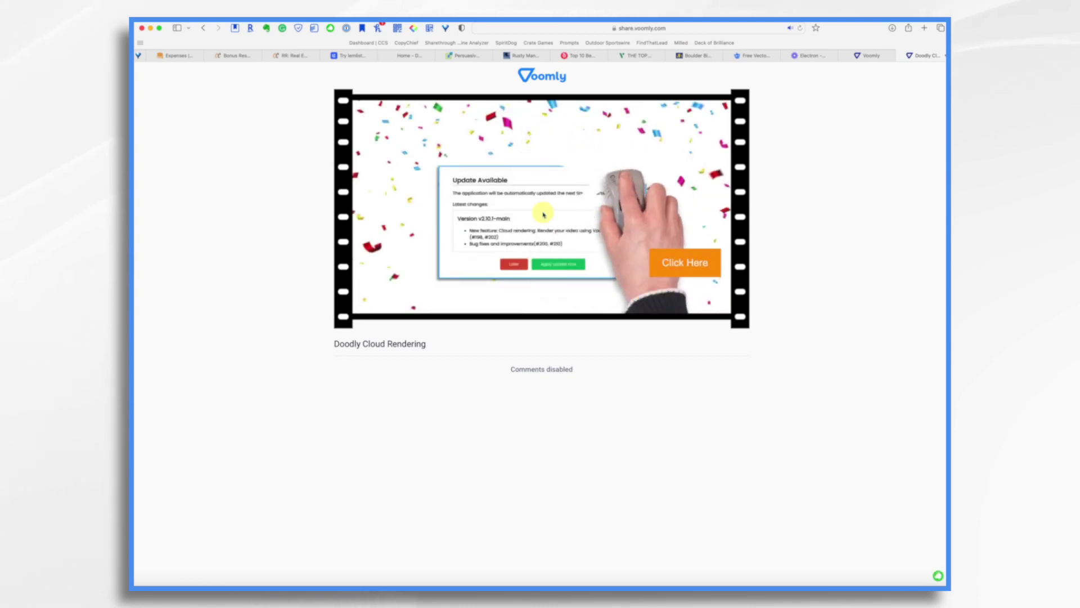
{"action": "left_click", "coordinate": [692, 269]}
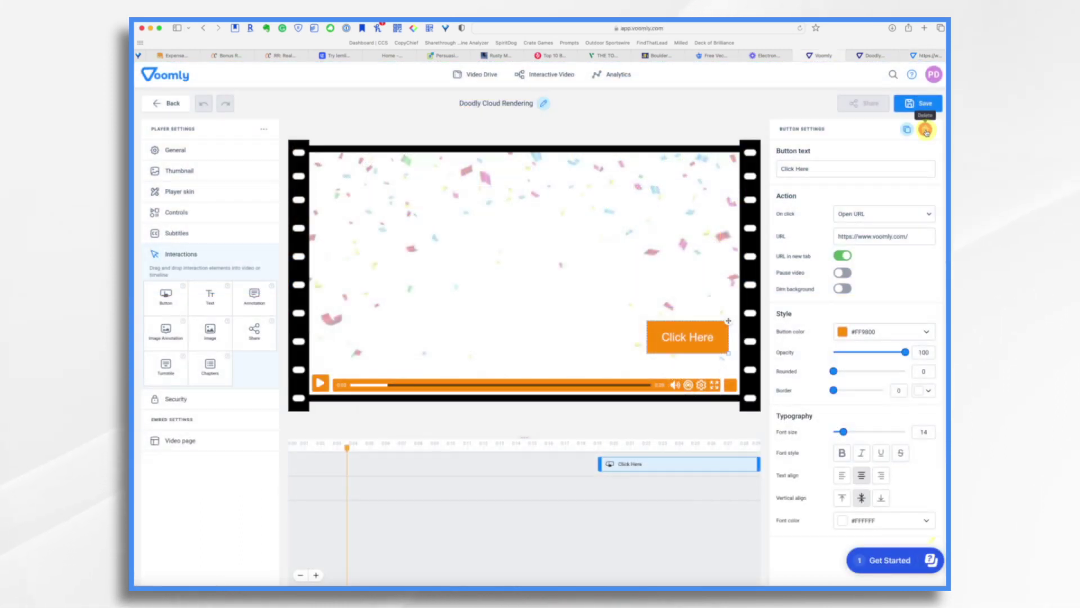
Delete the Click Here button from the Doodly Cloud Rendering video and confirm the deletion
{"action": "left_click", "coordinate": [926, 131]}
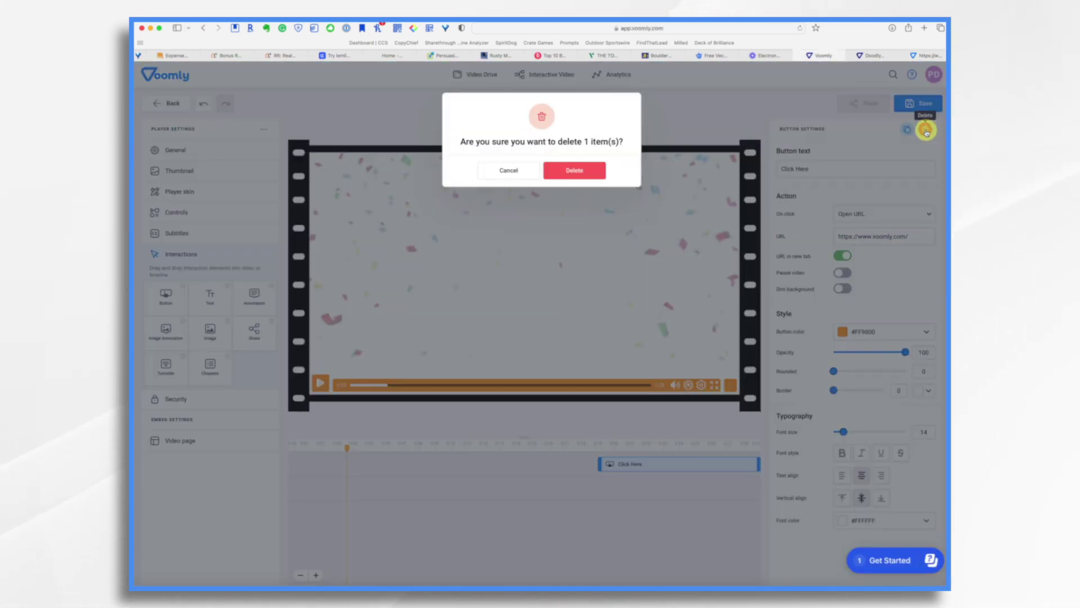
{"action": "left_click", "coordinate": [575, 171]}
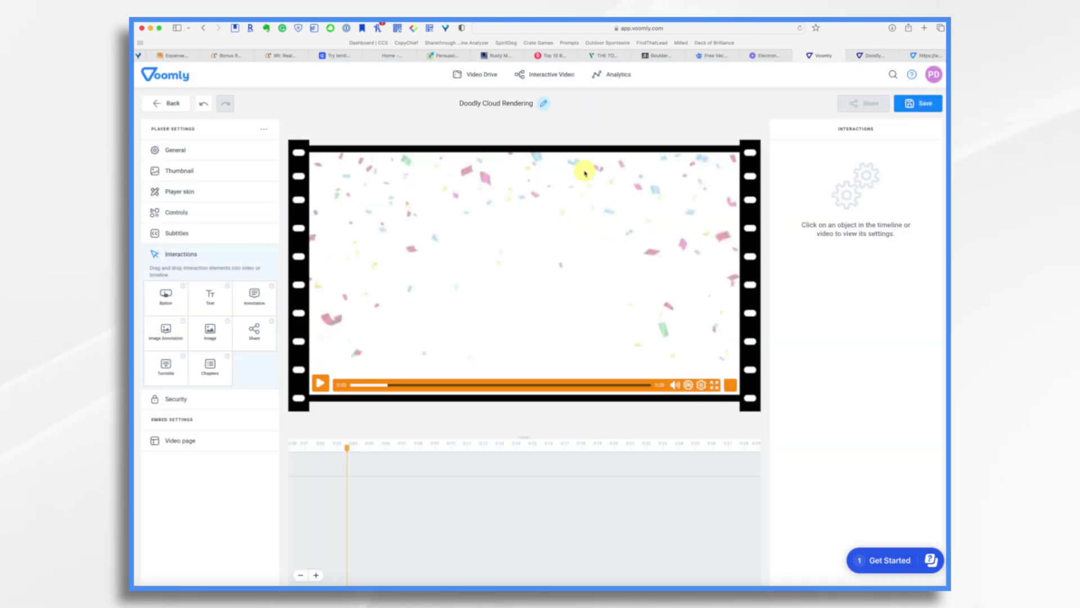